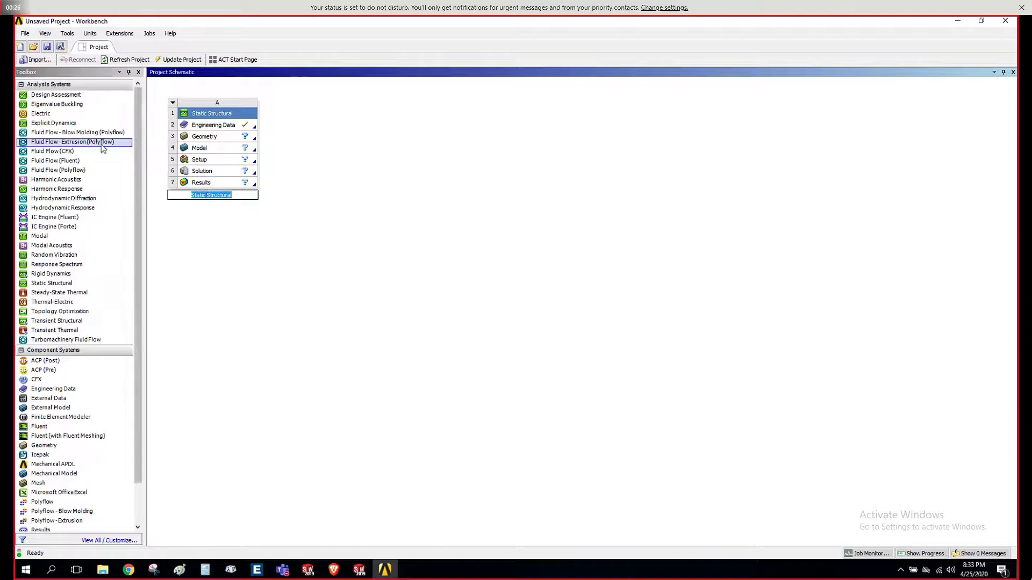
Step: Add an Eigenvalue Buckling system sharing the Static Structural model, and link the Static Structural solution to the buckling setup
left_click_drag(64, 109, 219, 148)
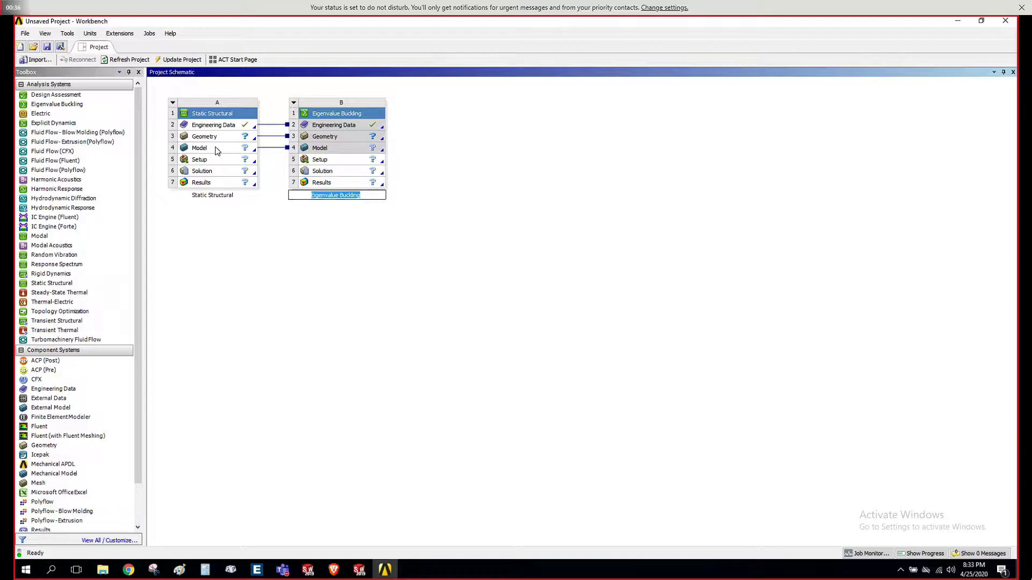
mouse_move(212, 171)
left_mouse_down()
mouse_move(327, 170)
mouse_move(322, 160)
left_mouse_up()
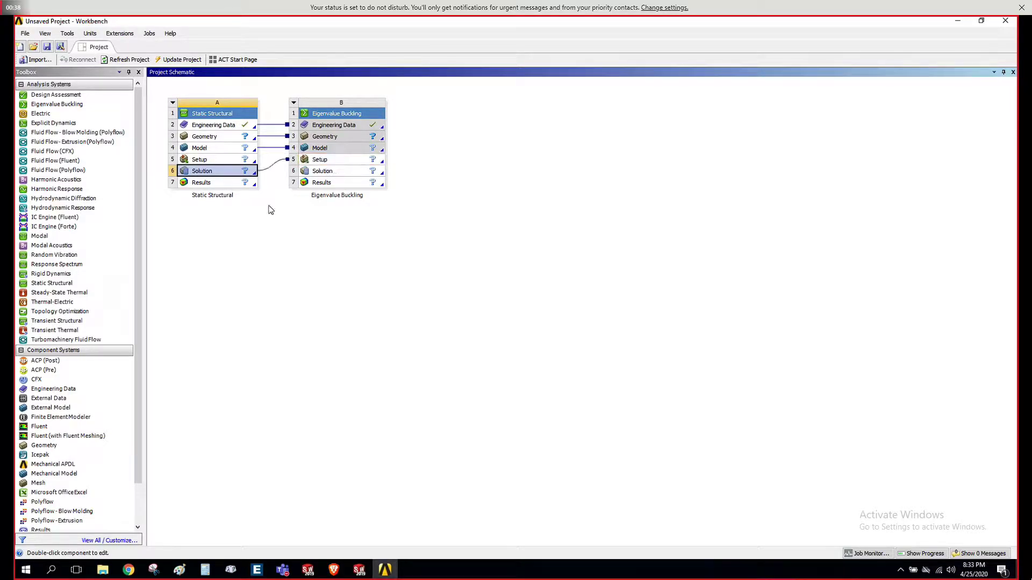
left_click(156, 112)
Step: Open the Static Structural system's engineering data for editing and delete the Structural Steel material
left_click(221, 129)
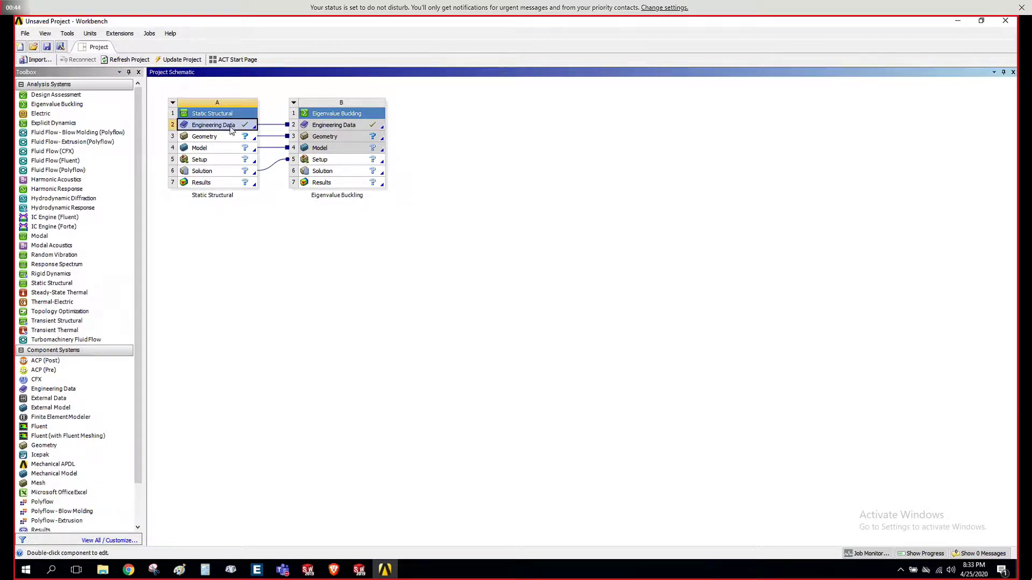
right_click(232, 129)
left_click(256, 131)
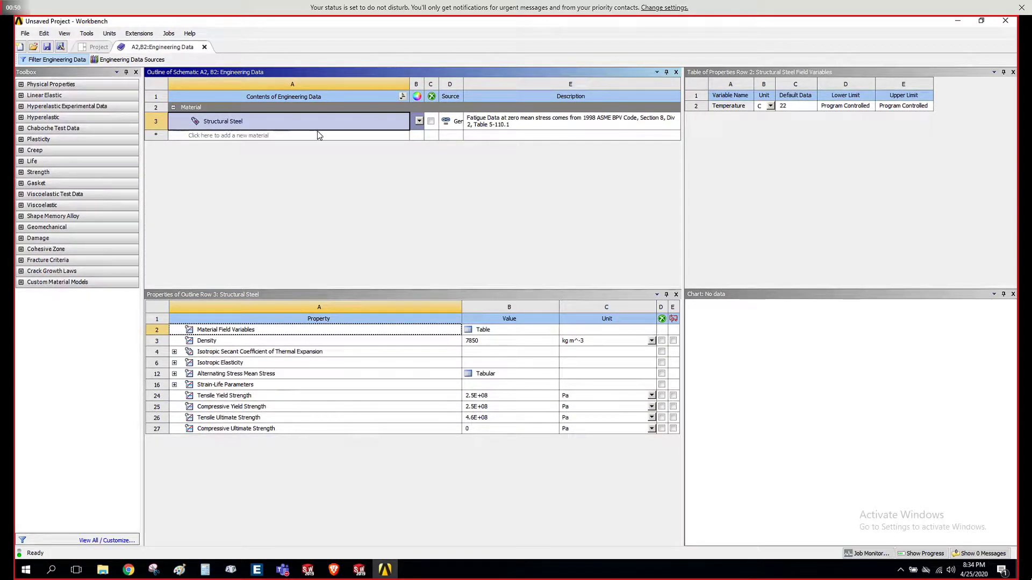
right_click(164, 124)
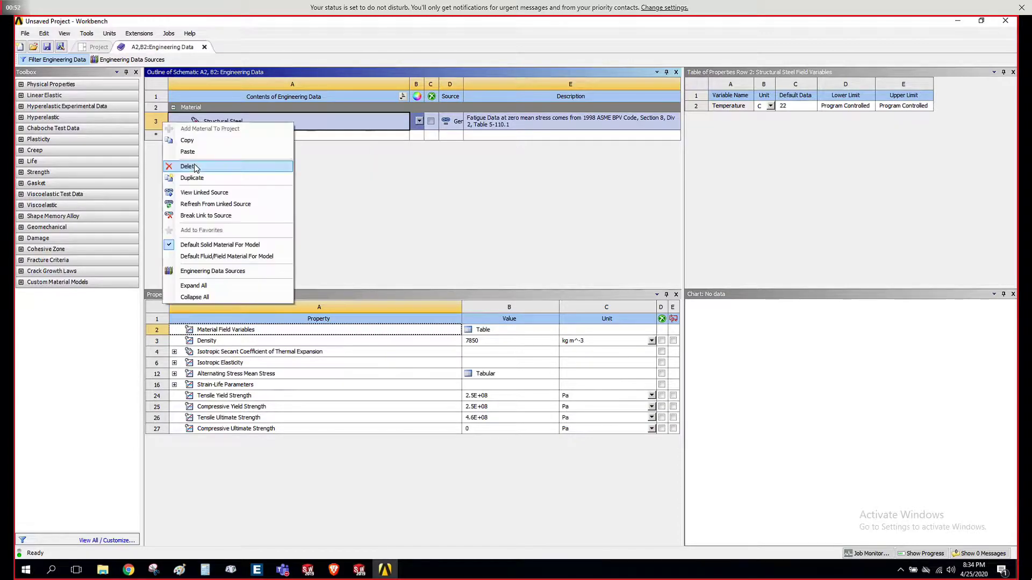
left_click(194, 167)
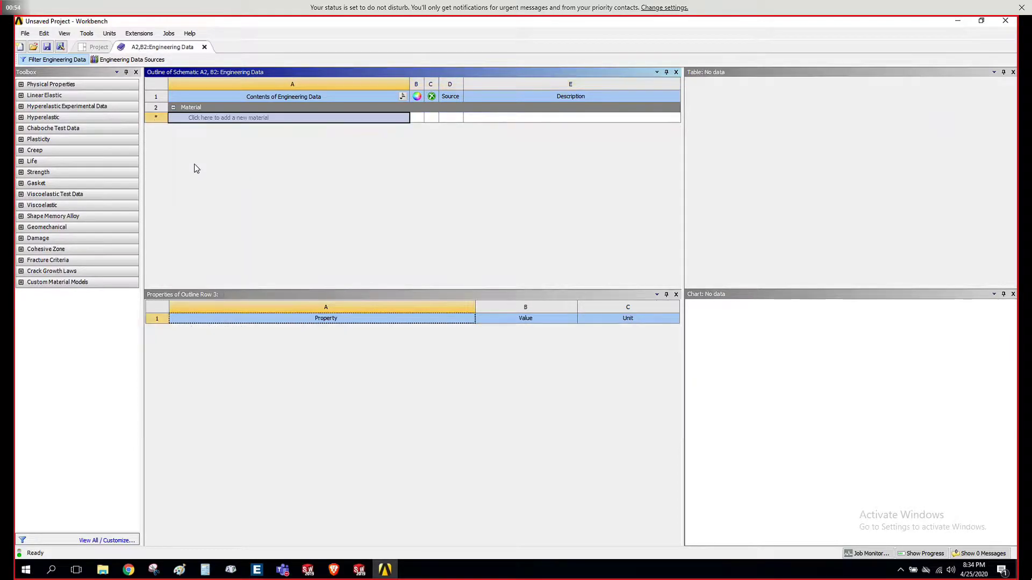
Step: Add Structural Steel from the General Materials data source to the project's engineering data and return to the material outline
left_click(132, 60)
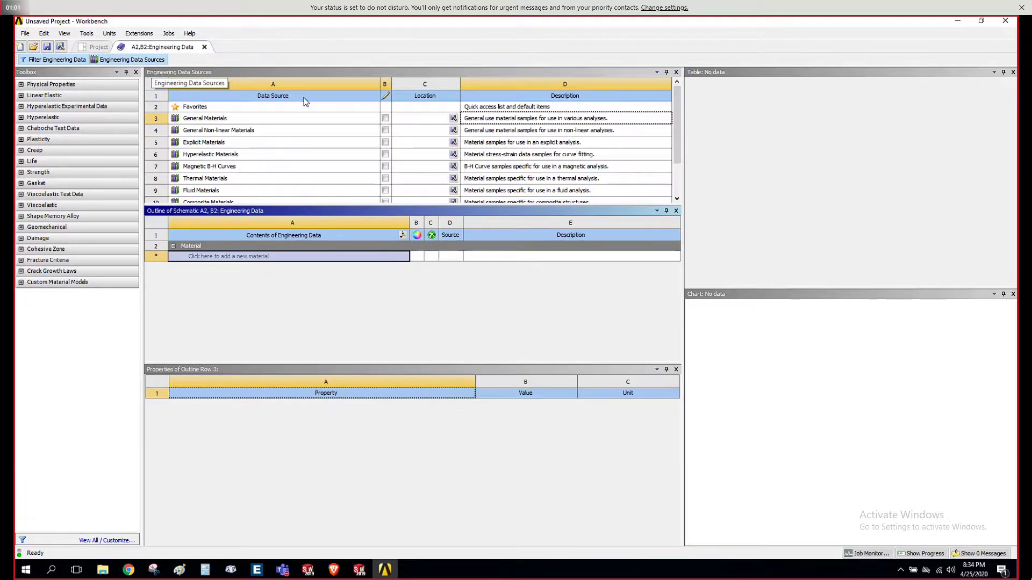
left_click(217, 120)
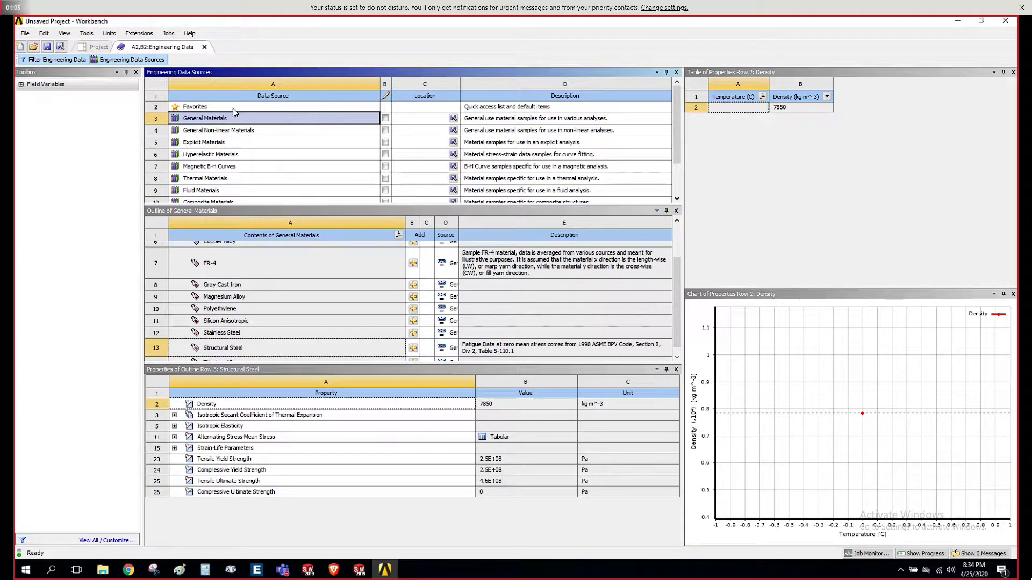
left_click(238, 348)
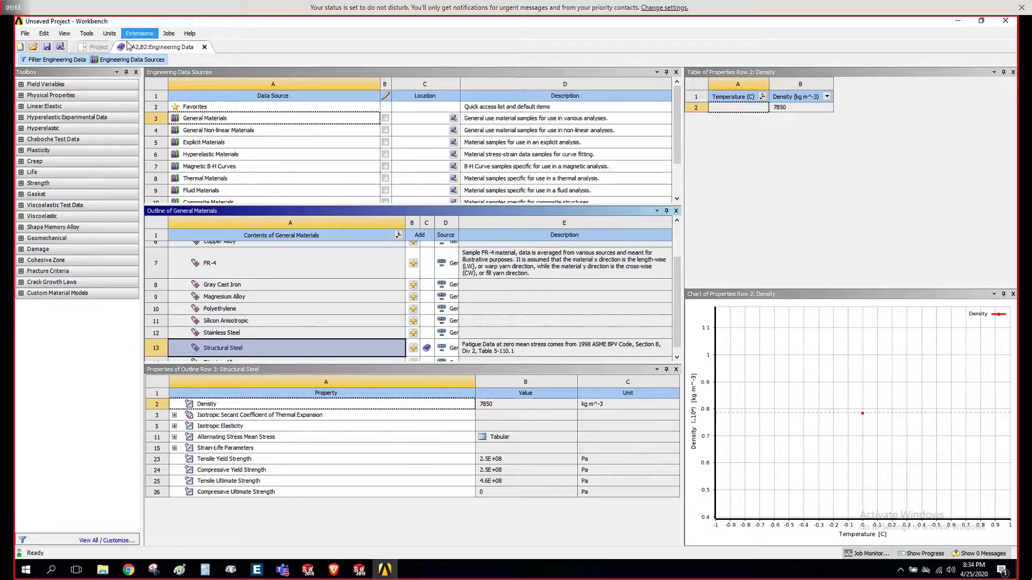
left_click(132, 60)
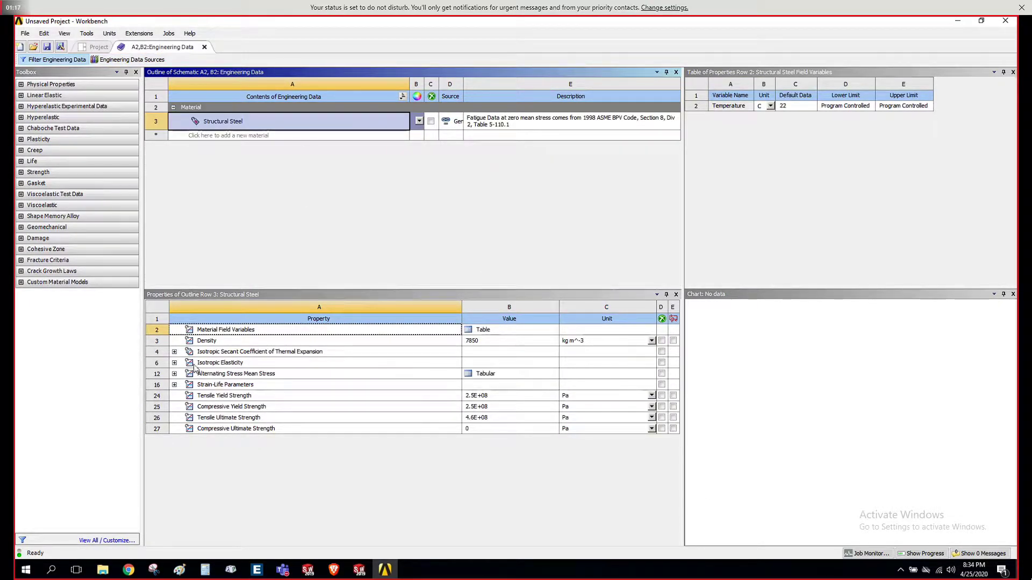
Step: Examine Structural Steel's thermal expansion coefficient and isotropic elasticity properties, including its Young's modulus
left_click(174, 351)
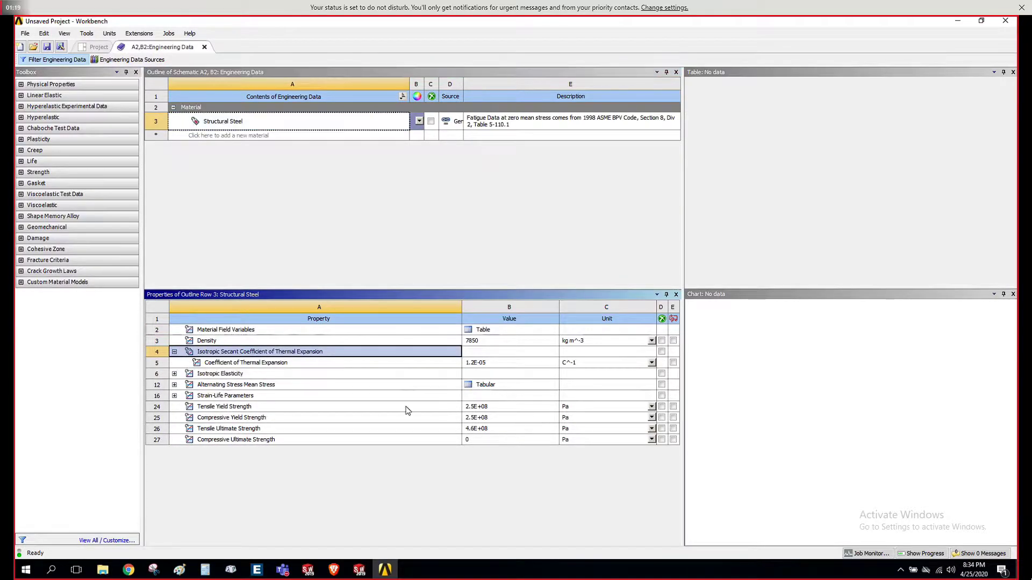
left_click(174, 374)
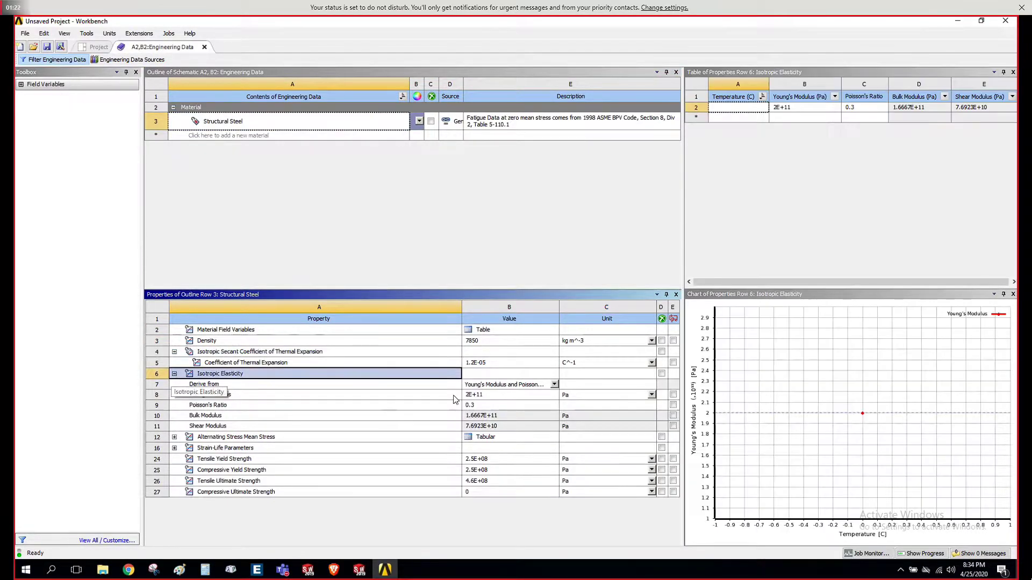
left_click(503, 399)
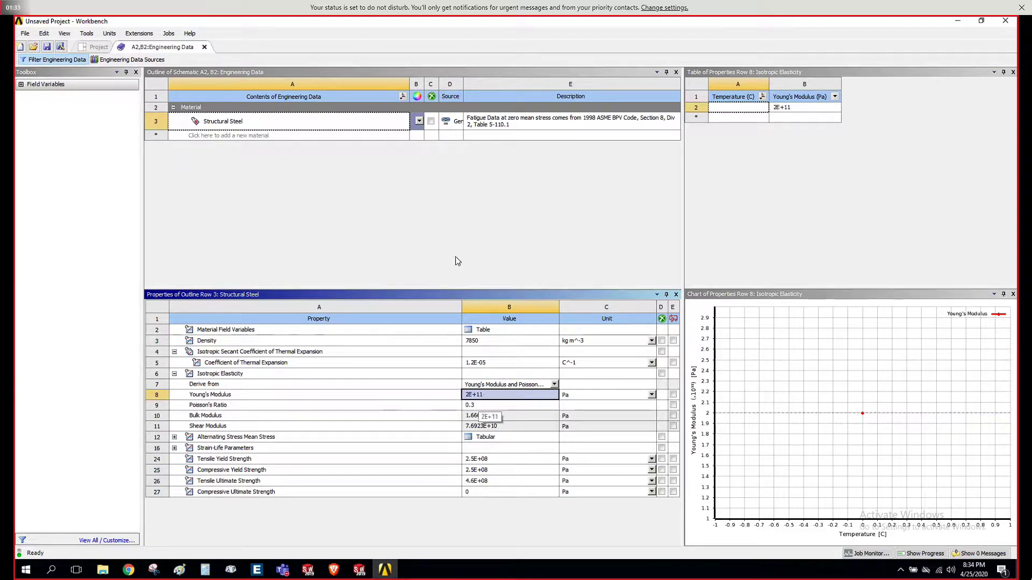
left_click(325, 208)
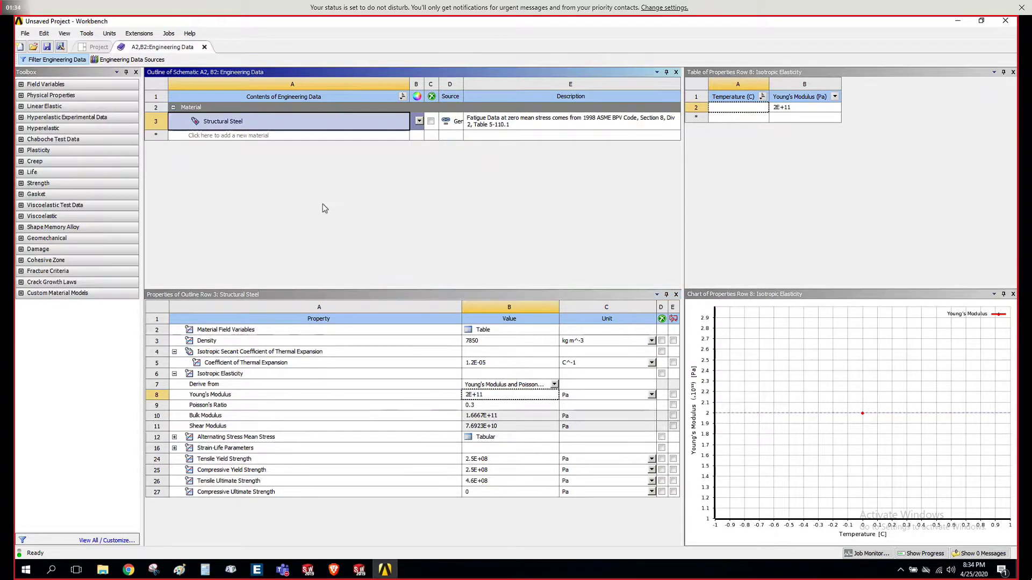
Step: Set the unit system to Metric (kg, m, s, °C, A, N, V) and display values in project units
left_click(110, 34)
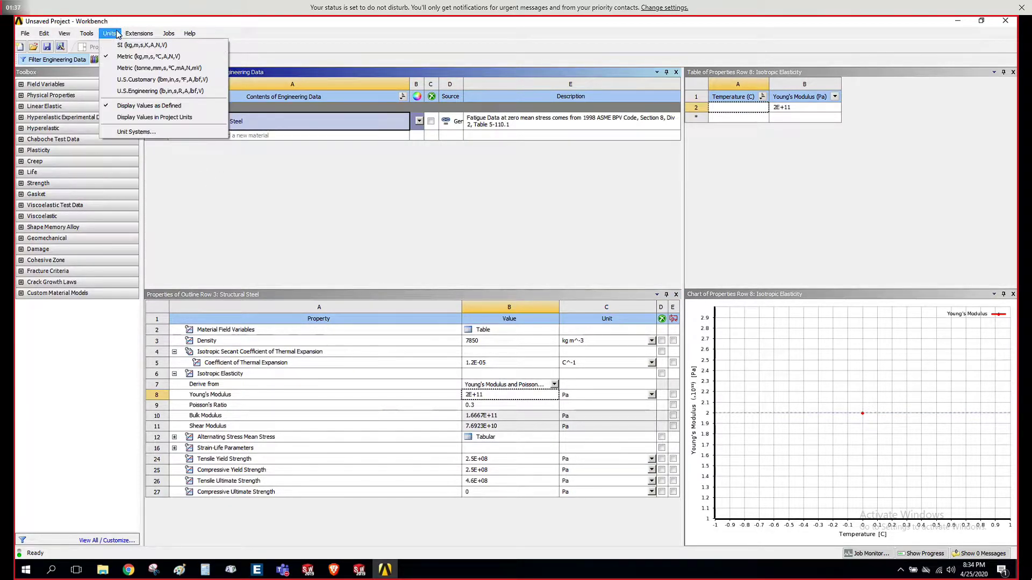
left_click(120, 56)
left_click(110, 34)
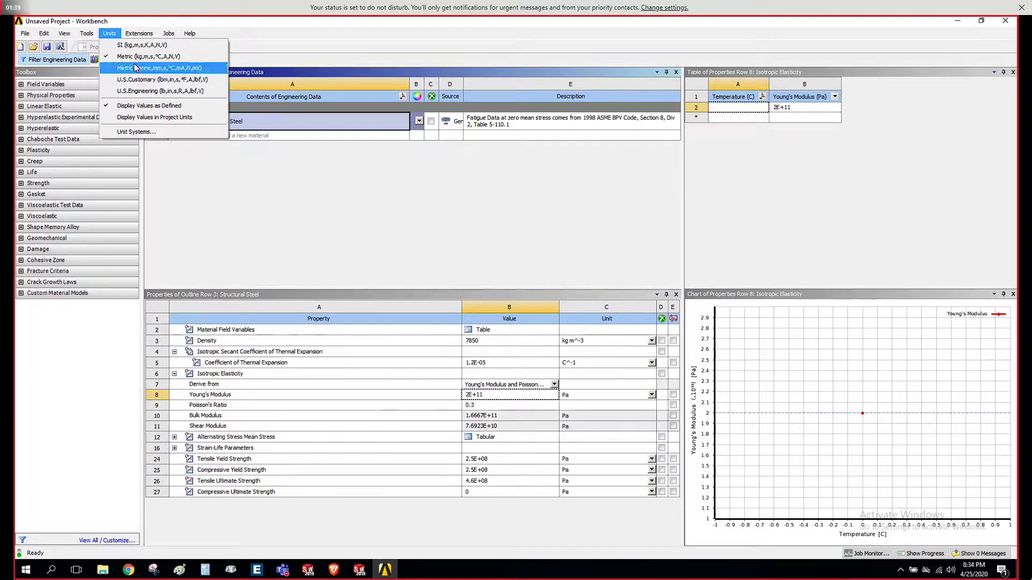
left_click(144, 118)
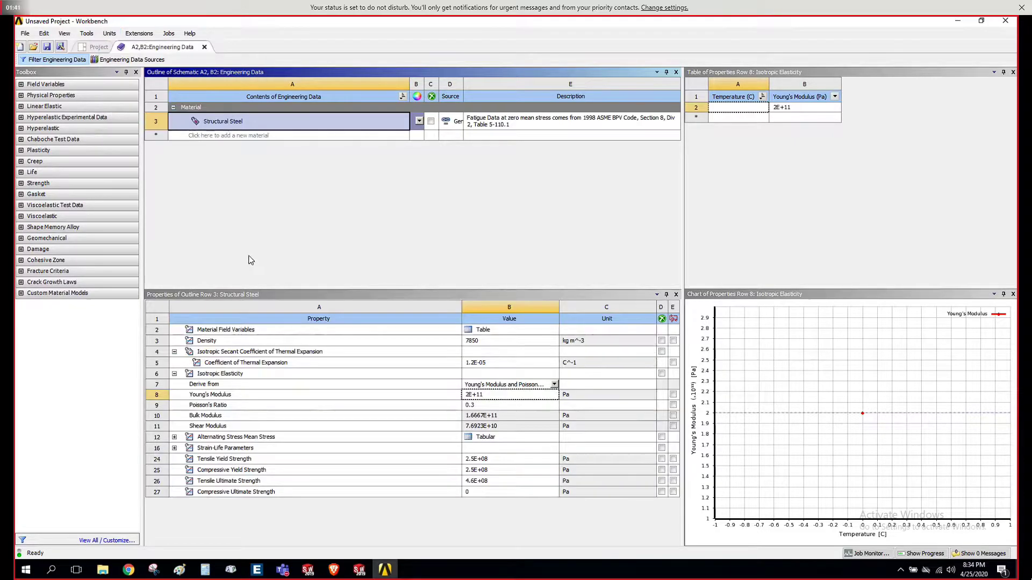
left_click(109, 34)
left_click(109, 34)
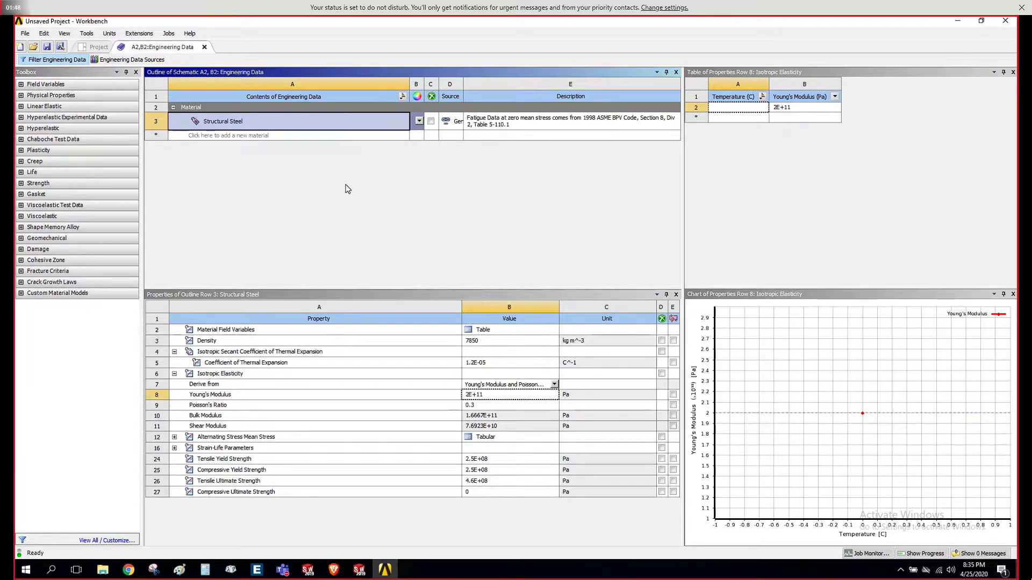
Step: Return to the project schematic, select the Static Structural geometry, and switch to the Seatpost part in SOLIDWORKS
left_click(97, 46)
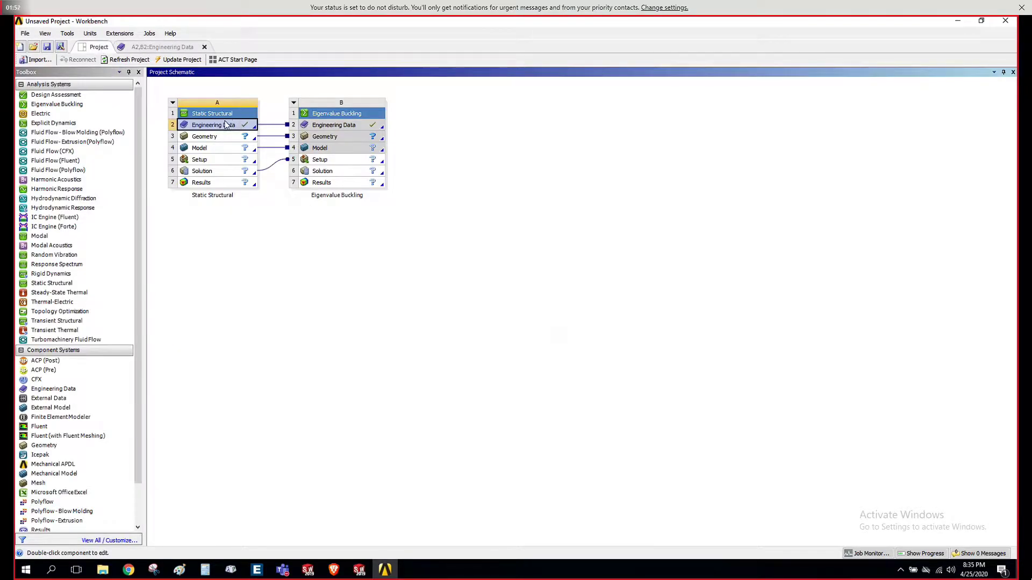
left_click(218, 137)
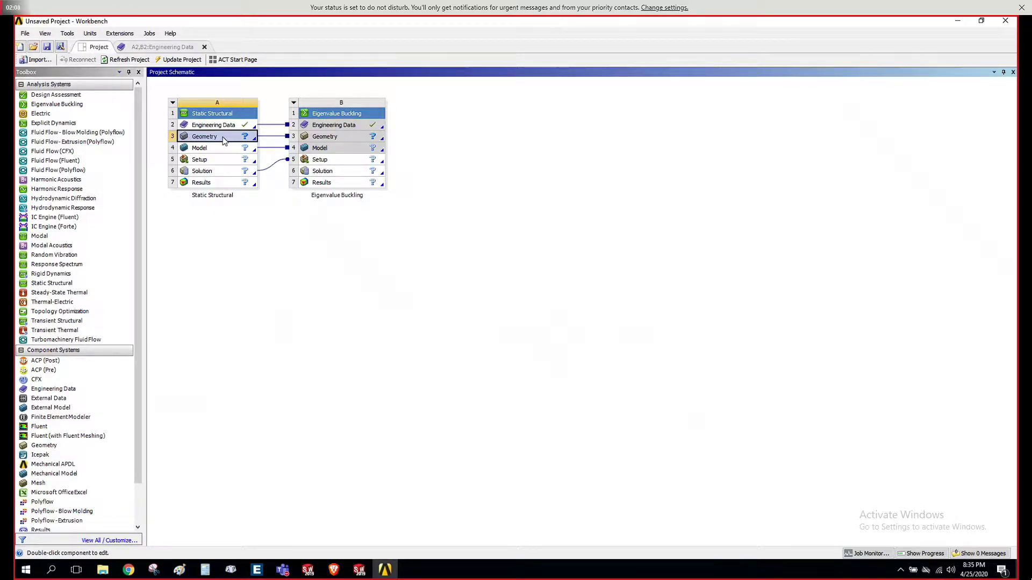
left_click(290, 206)
mouse_move(360, 573)
left_click(362, 530)
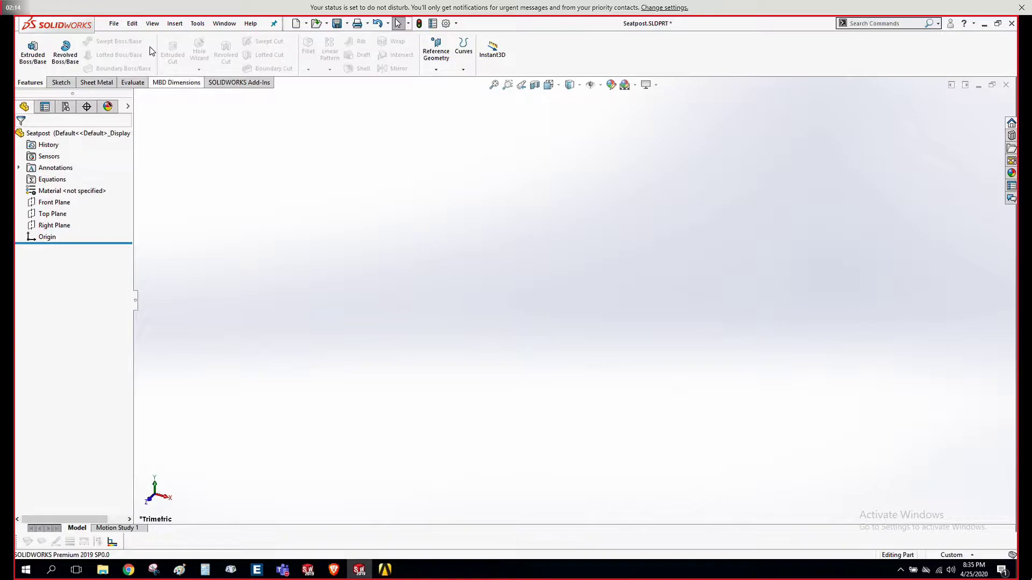
Step: Start a sketch on the Top Plane and draw two concentric circles at the origin with radii of about 61 mm and 54 mm
left_click(62, 83)
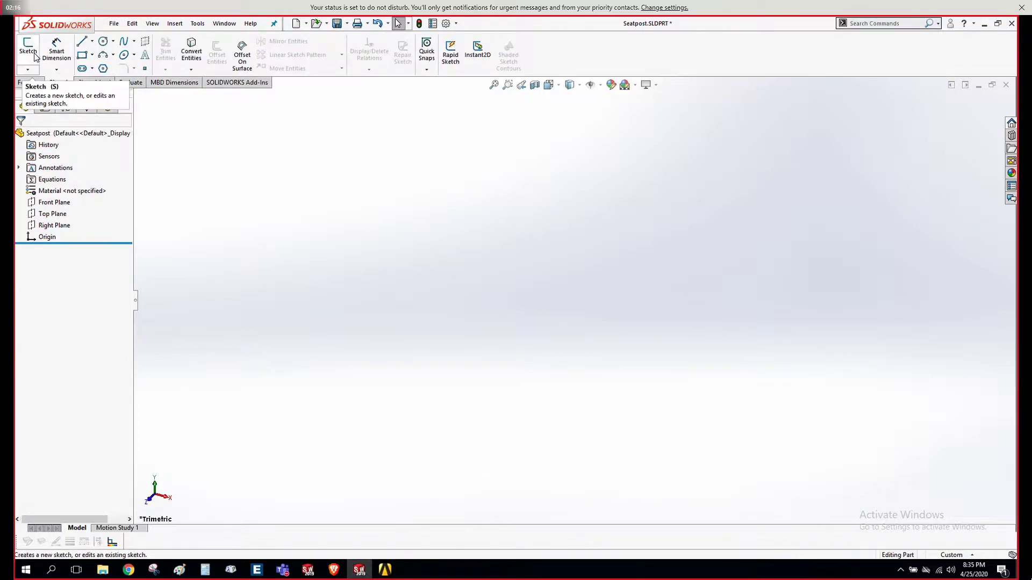
left_click(29, 48)
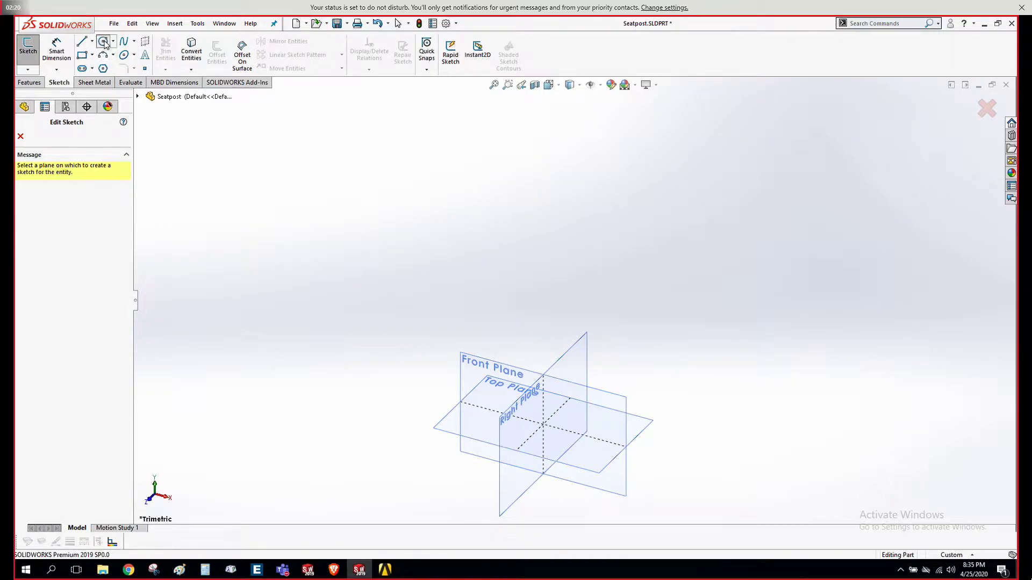
left_click(563, 460)
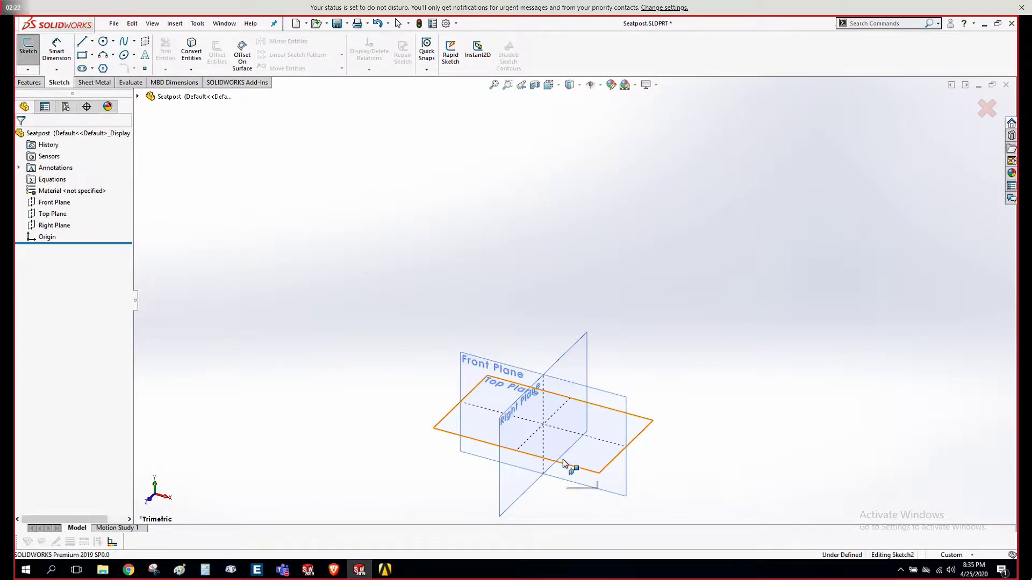
key("c")
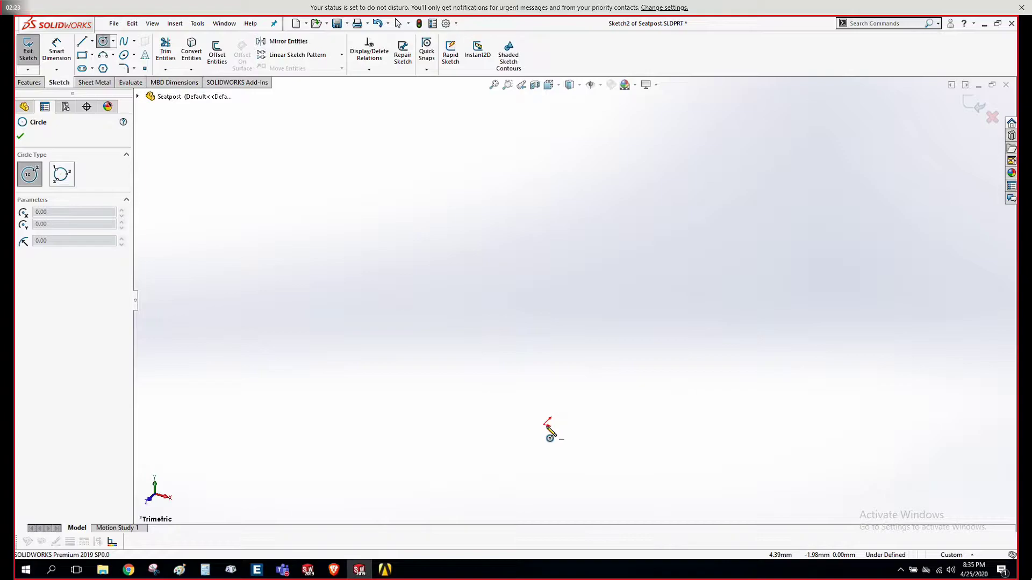
left_click(545, 425)
left_click(557, 453)
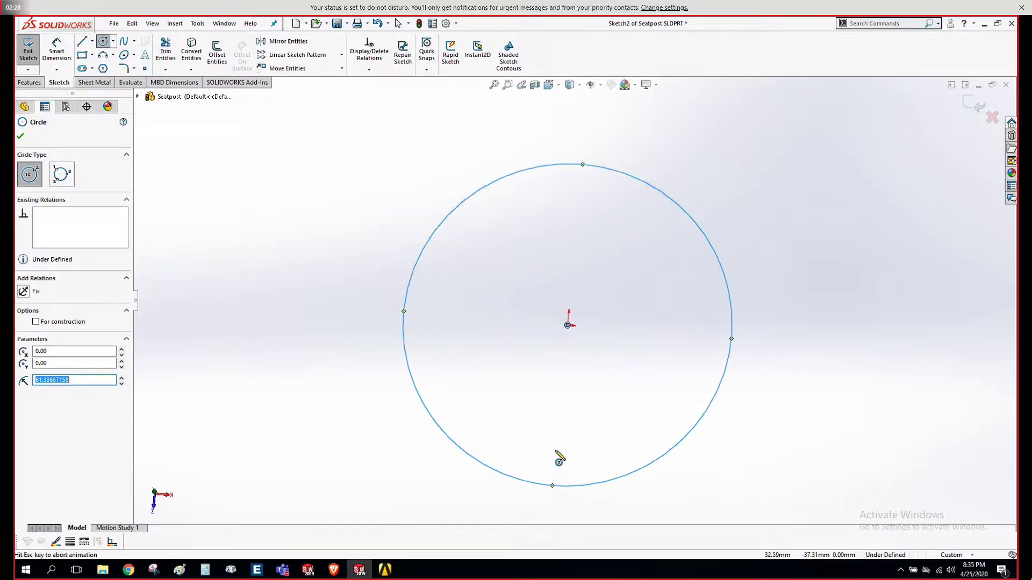
left_click(574, 300)
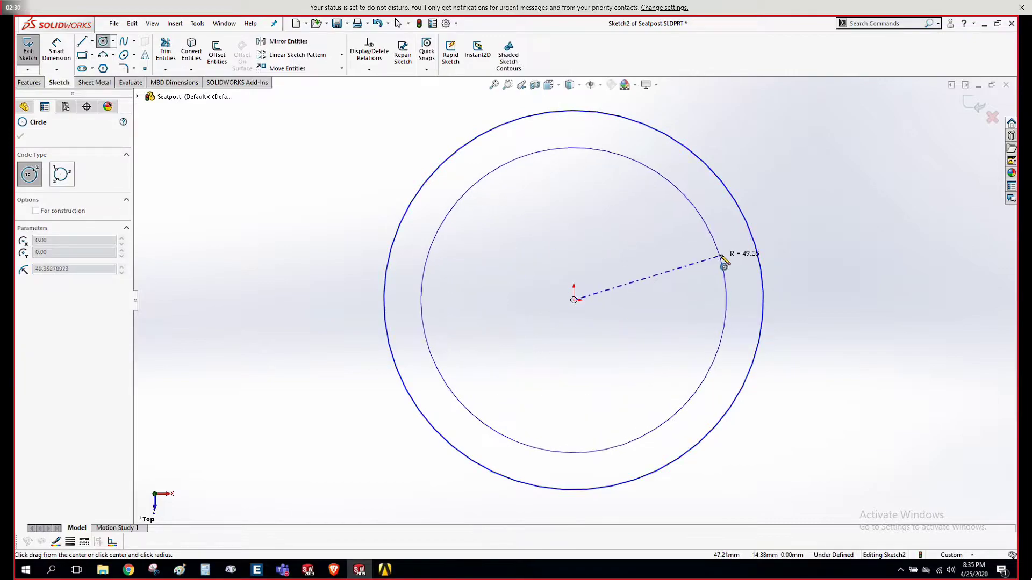
left_click(739, 267)
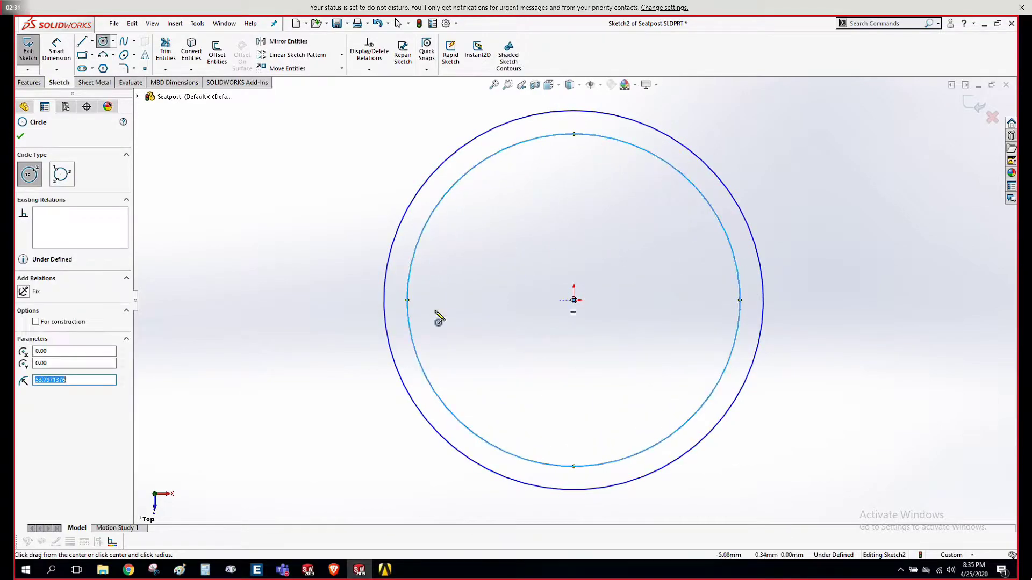
Step: Dimension the outer circle's diameter to 25.4 mm and the inner circle's to 23.4 mm, and exit the sketch
left_click(63, 42)
left_click(716, 171)
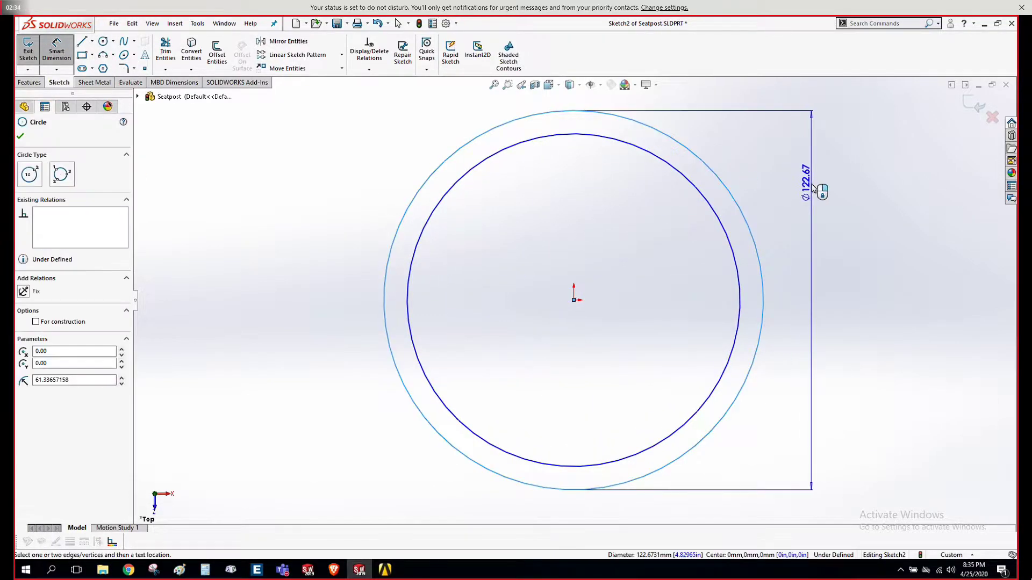
left_click(810, 185)
type("25.4")
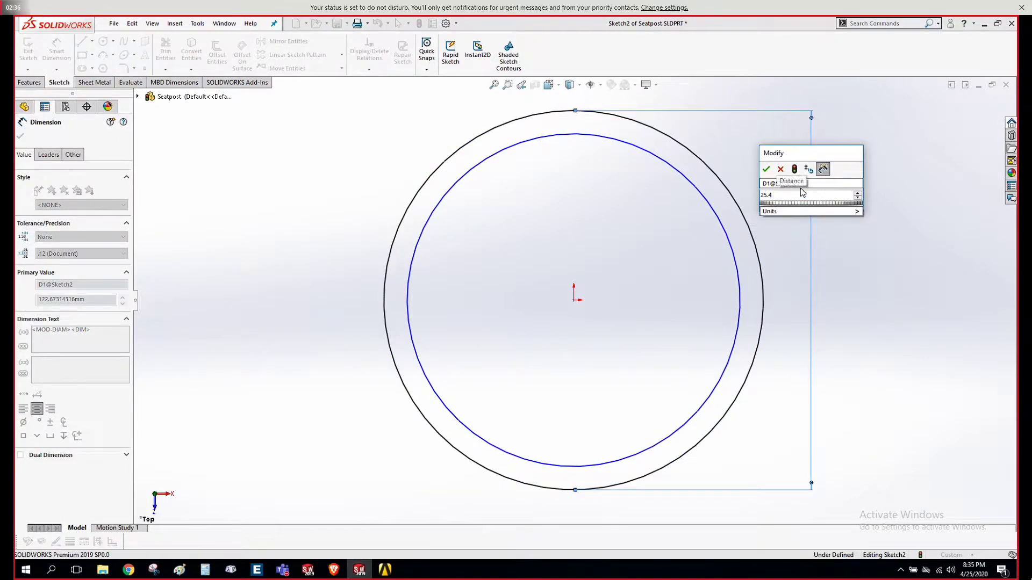
key("Return")
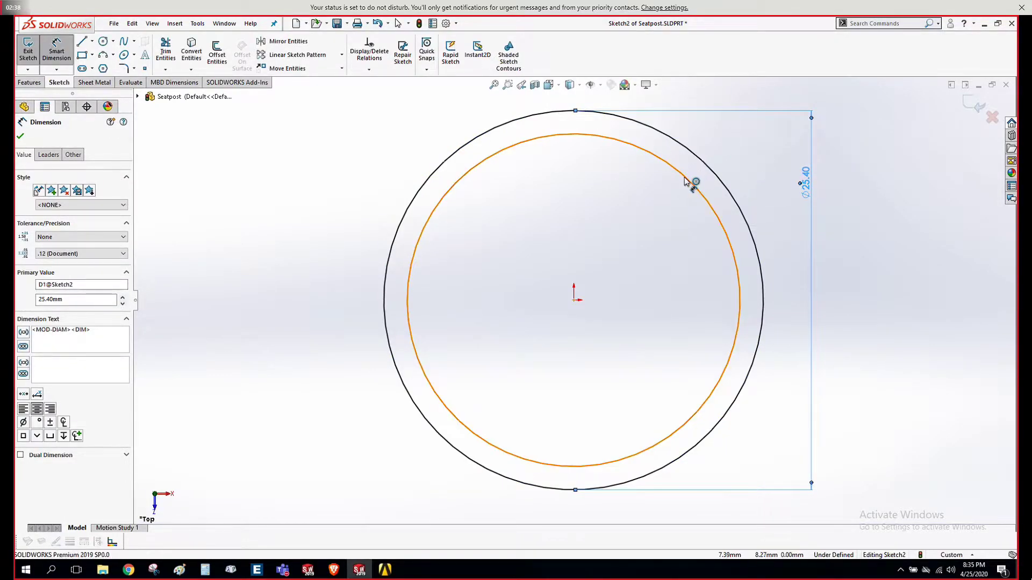
left_click(686, 181)
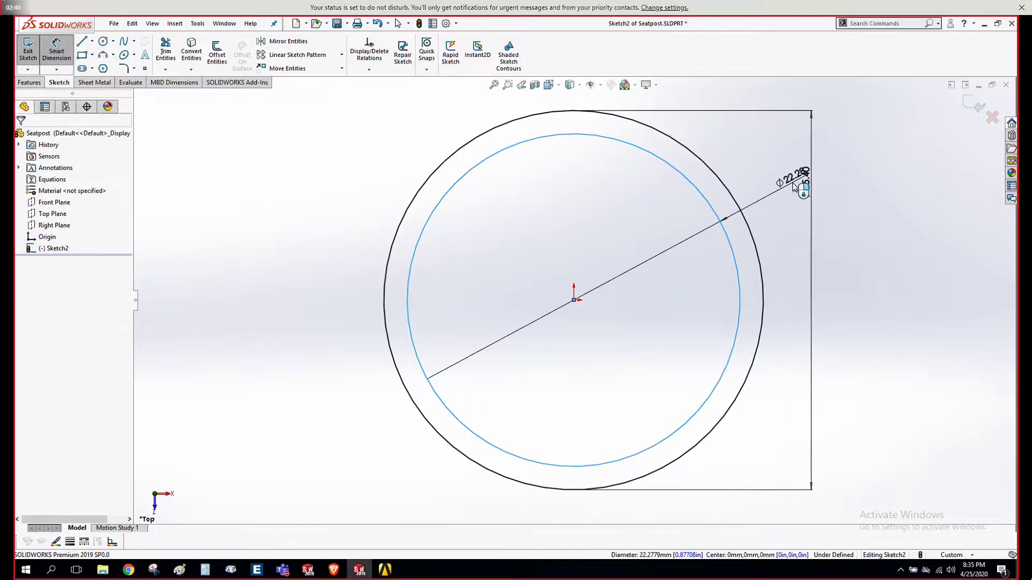
left_click(794, 184)
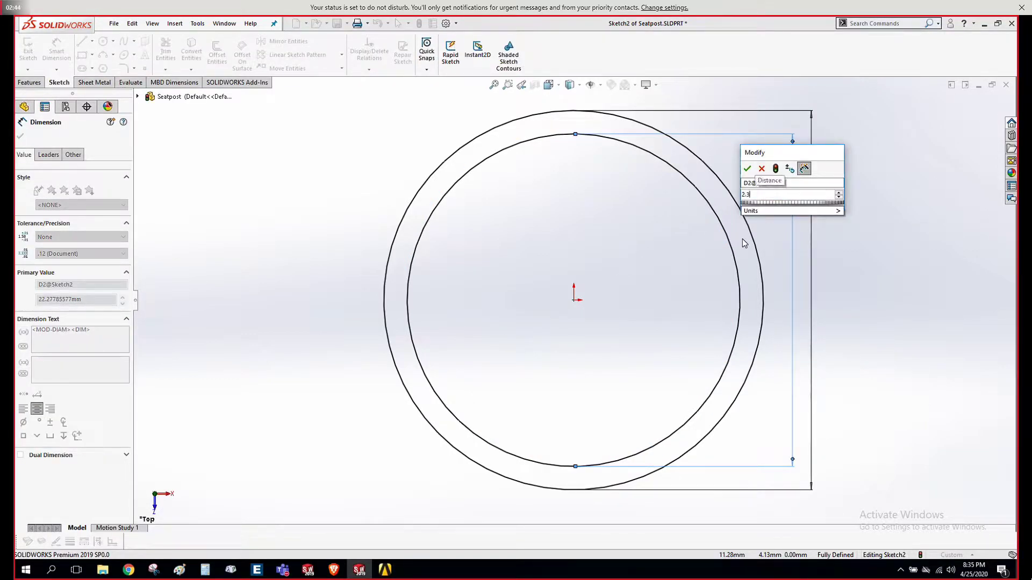
key("Return")
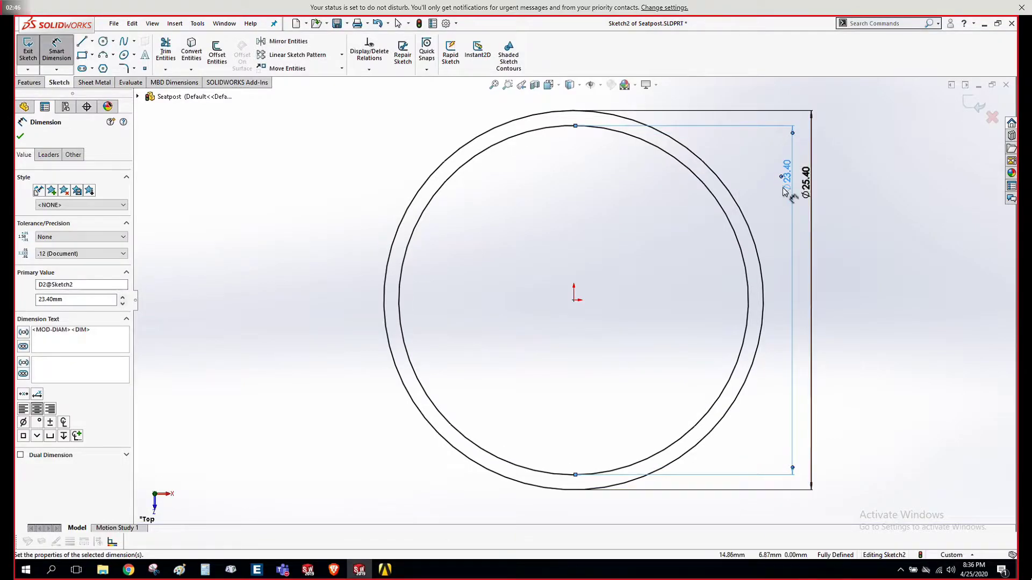
left_click(28, 51)
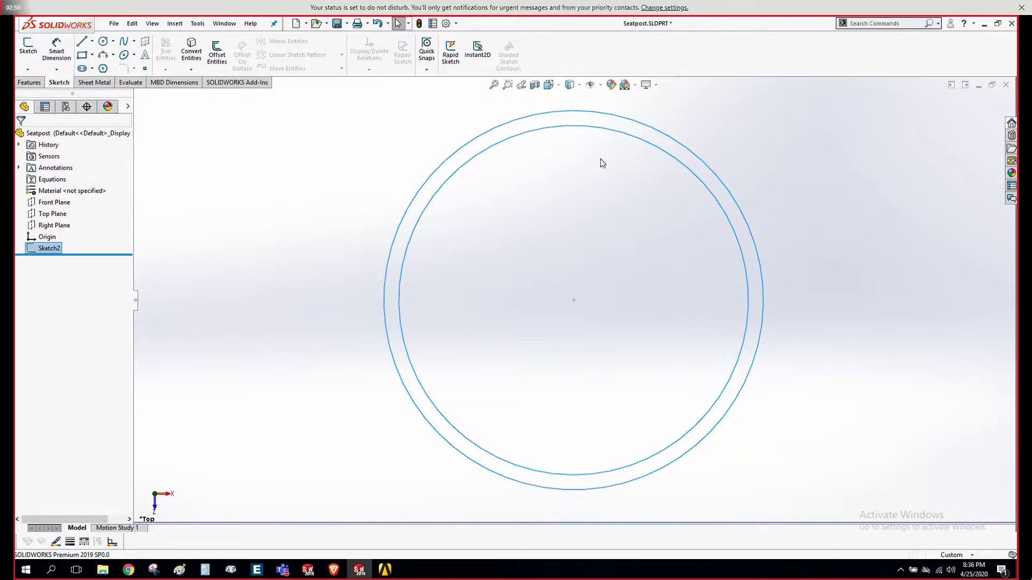
Step: Extrude the concentric-circle sketch as a blind boss 250 mm deep to form the tube
left_click(30, 82)
left_click(33, 51)
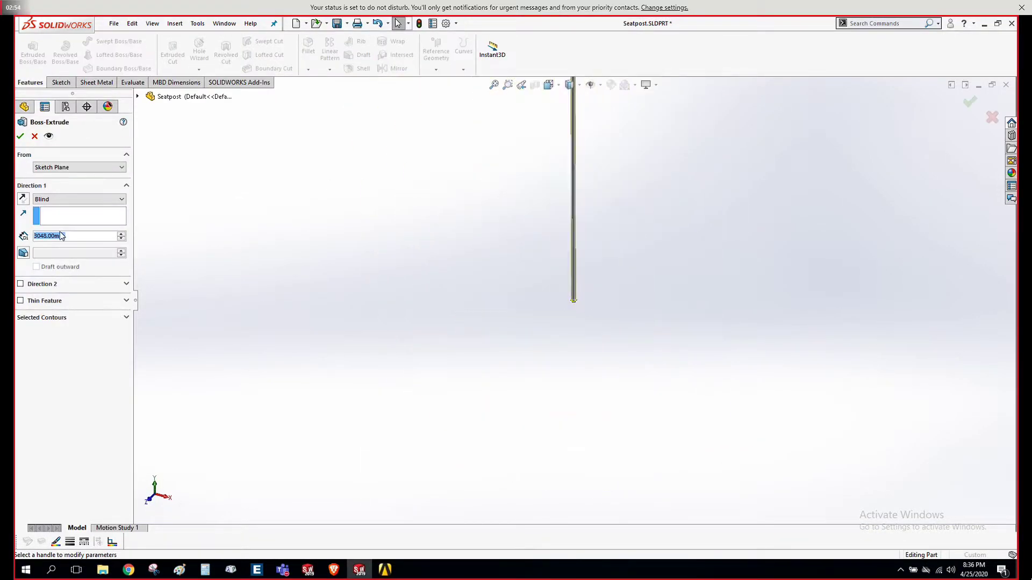
type("250")
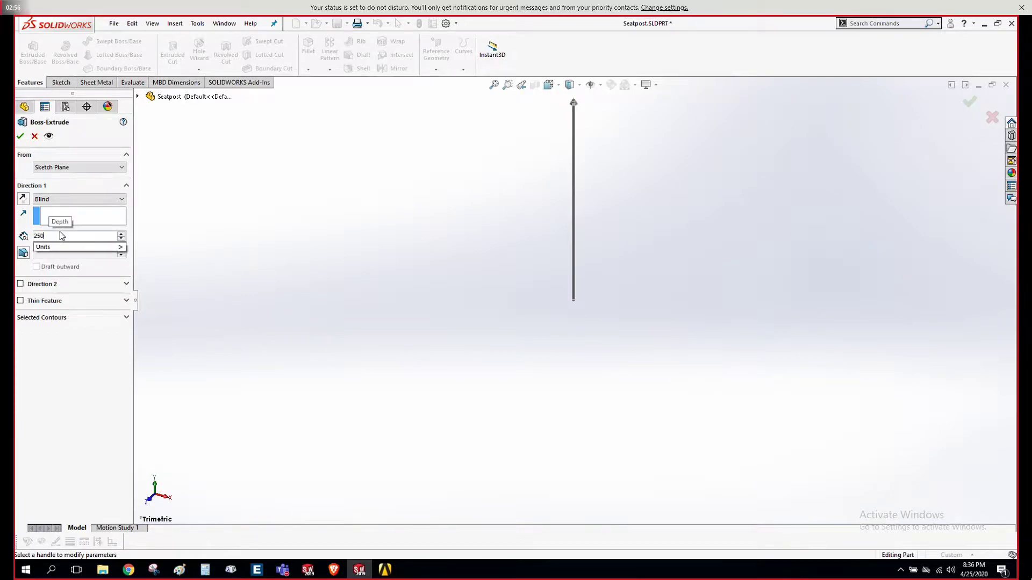
key("Return")
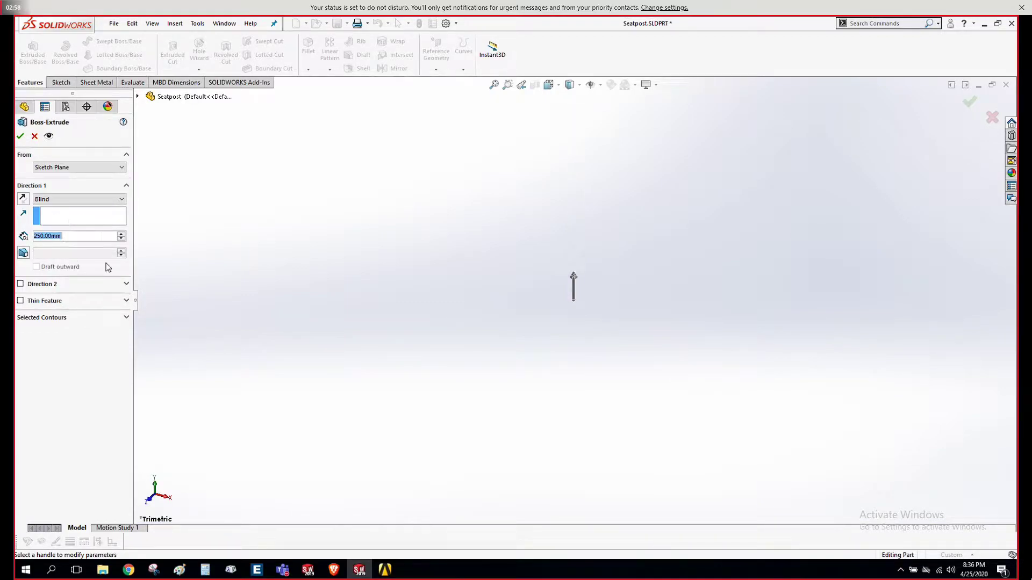
left_click(19, 135)
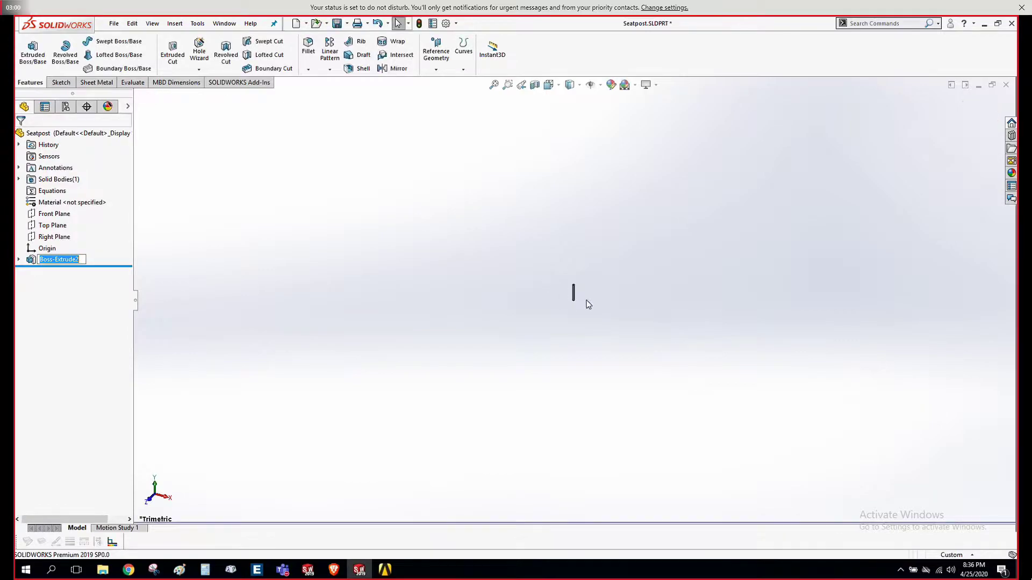
scroll(610, 290, "down", 10)
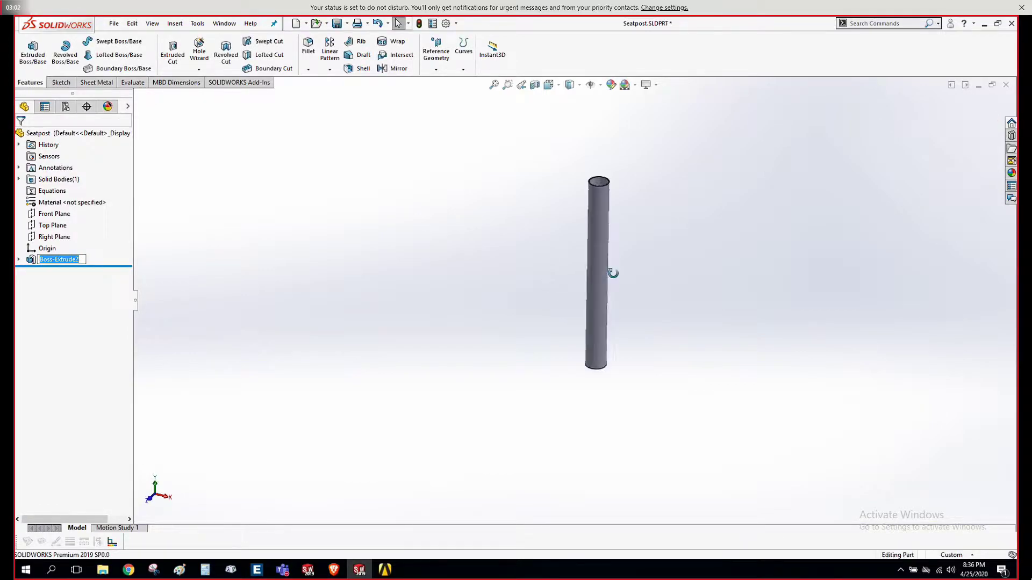
key("Escape")
key("f")
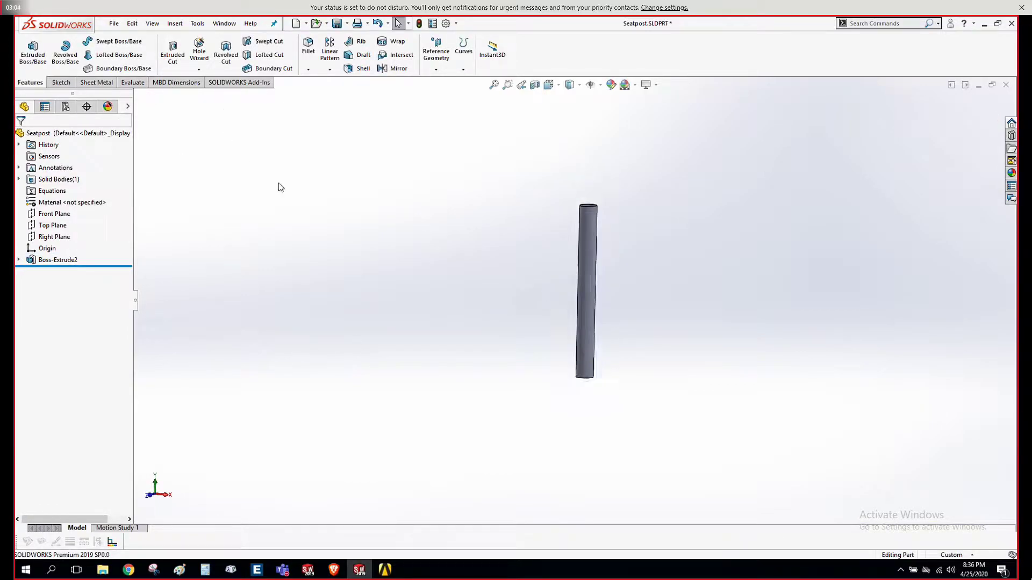
Step: Export the part to the Desktop as Seatpost.STEP in STEP AP214 format, replacing the existing file
left_click(347, 23)
left_click(365, 46)
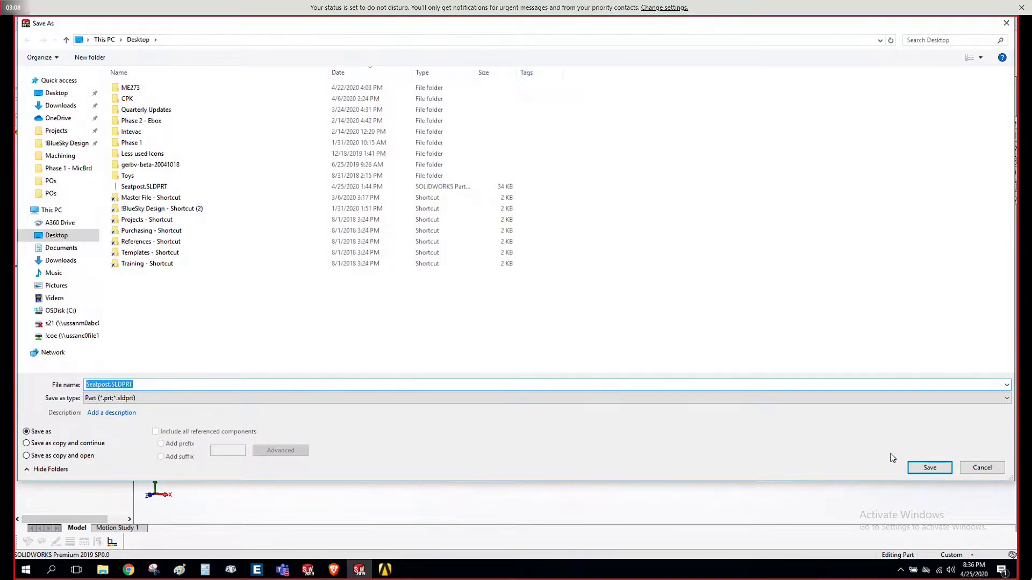
left_click(928, 468)
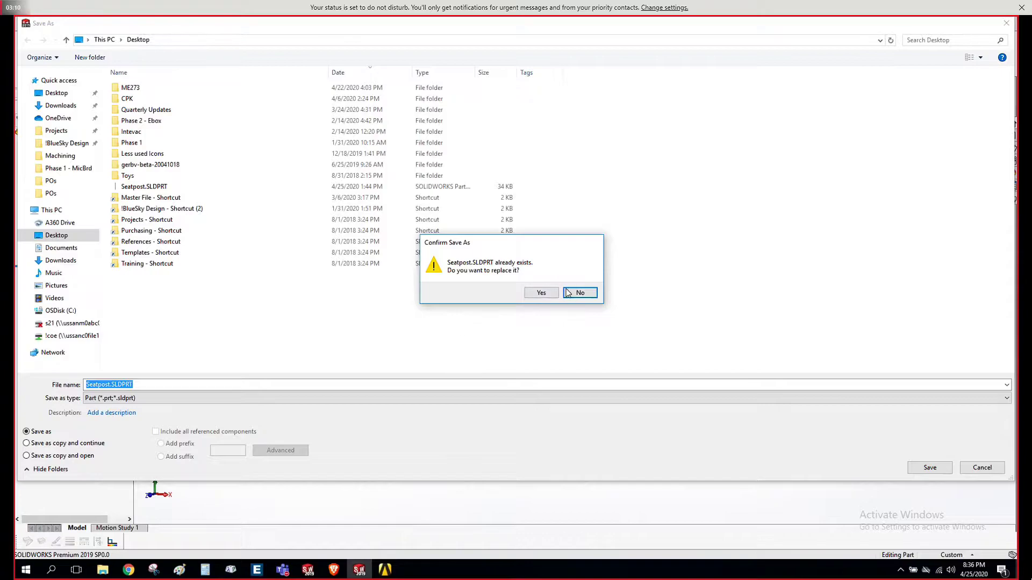
left_click(579, 293)
left_click(161, 398)
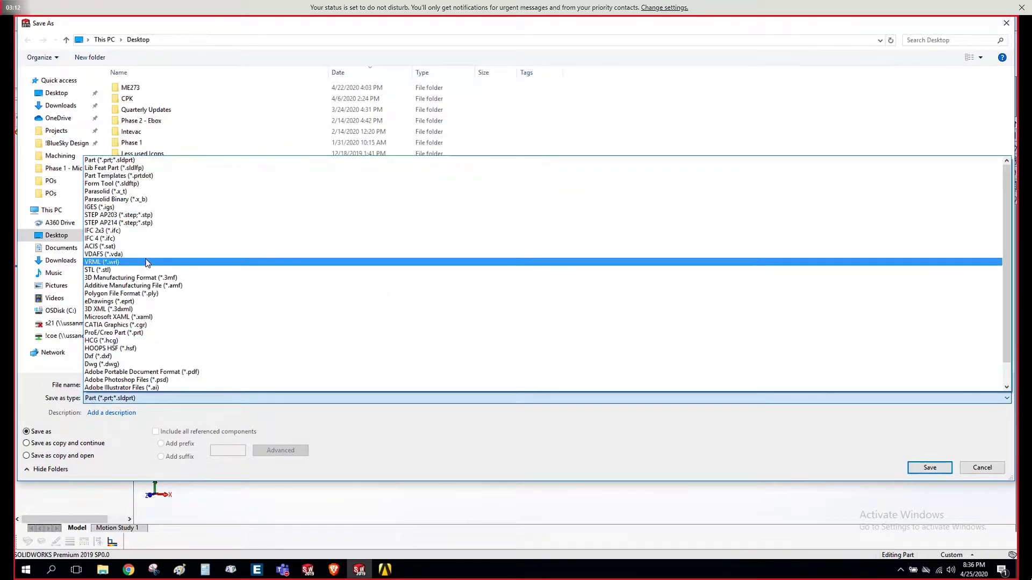
left_click(151, 223)
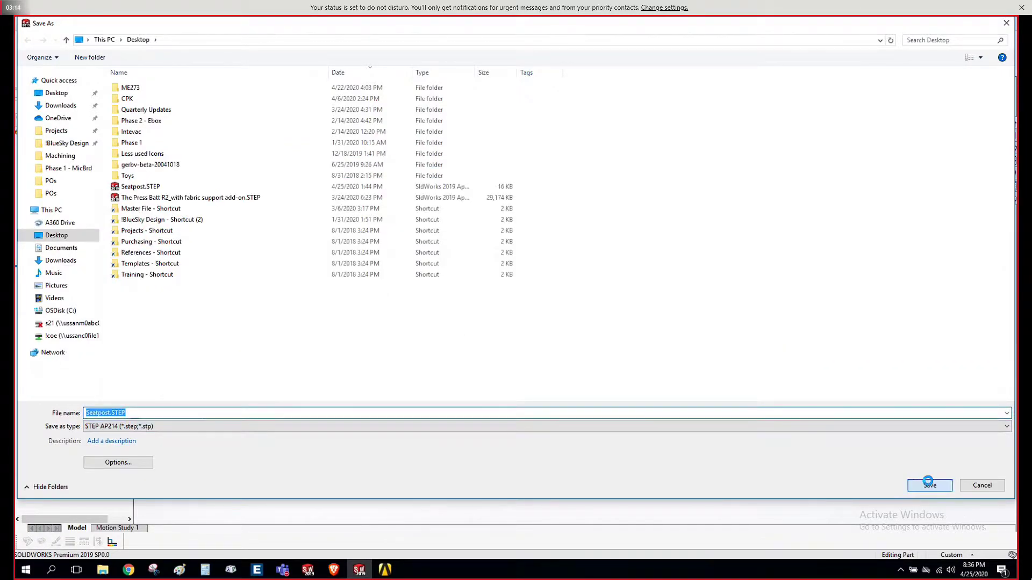
left_click(929, 486)
left_click(539, 293)
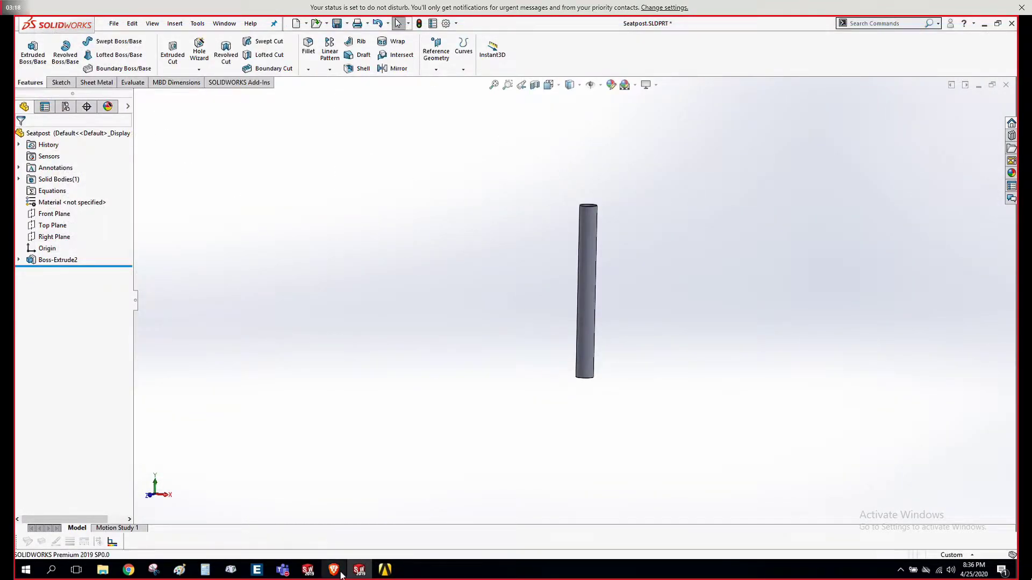
Step: Switch to ANSYS Workbench and import Seatpost.STEP from the Desktop as the Static Structural geometry
left_click(385, 569)
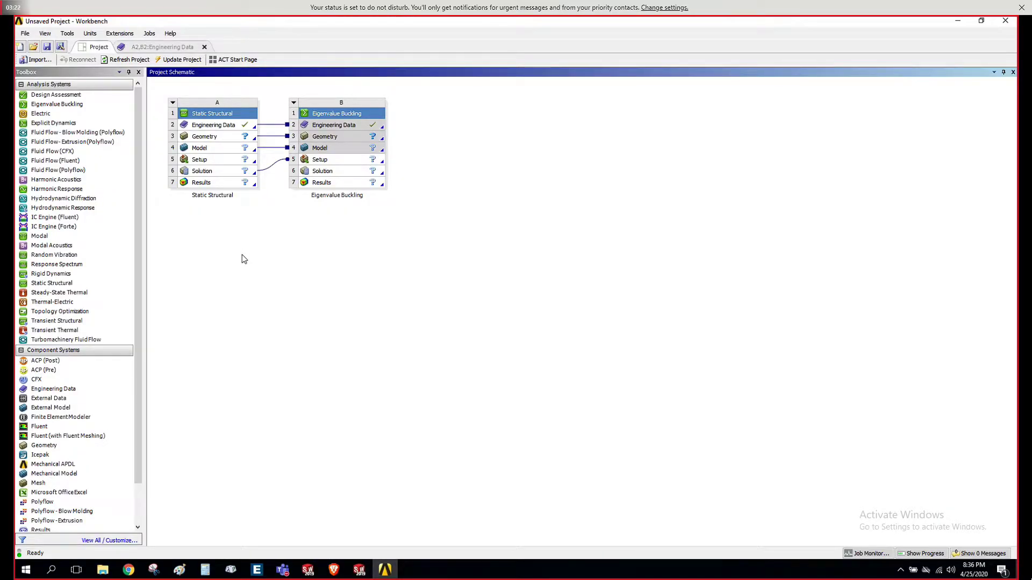
right_click(232, 141)
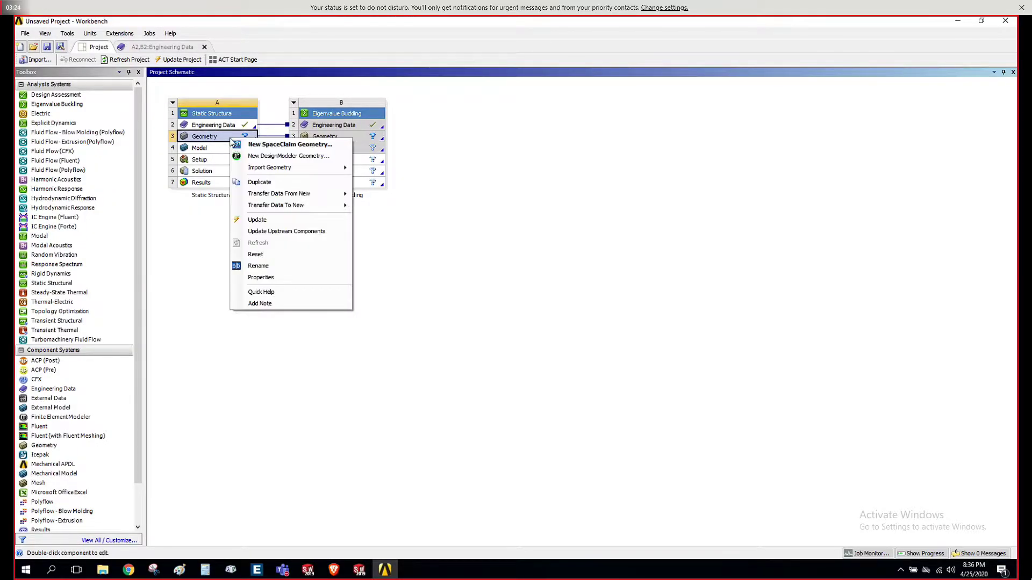
mouse_move(290, 169)
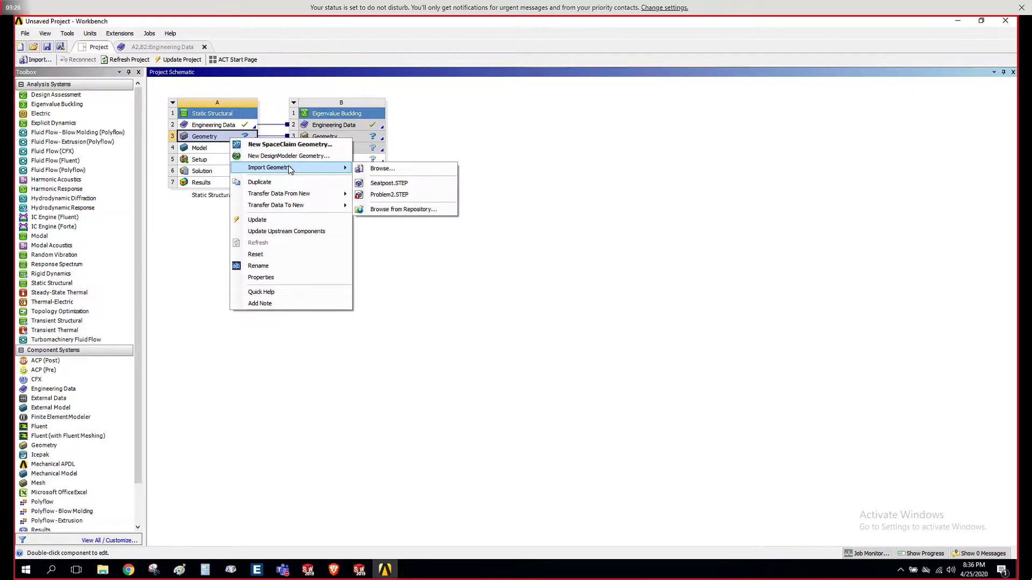
left_click(383, 168)
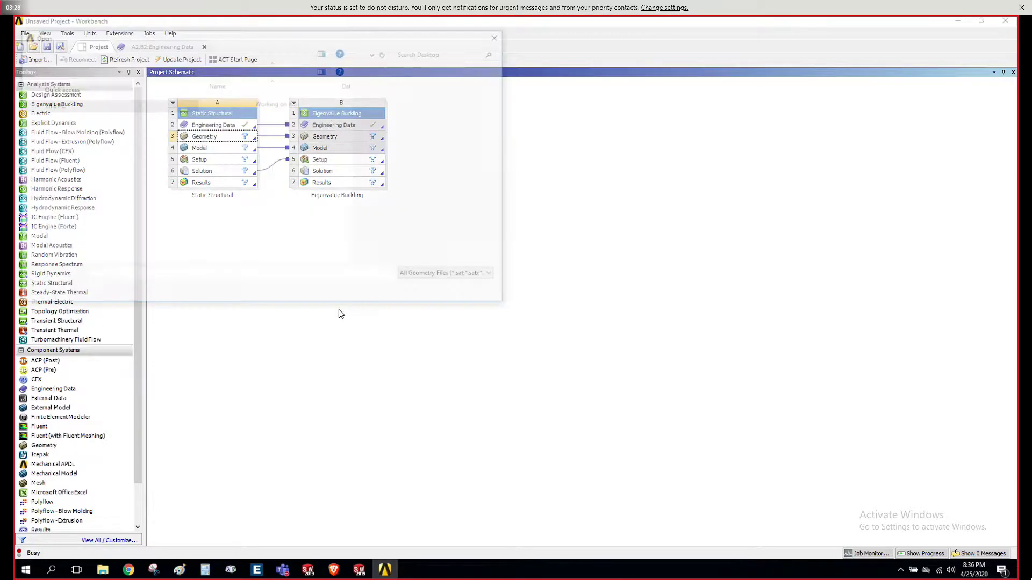
scroll(505, 125, "down", 2)
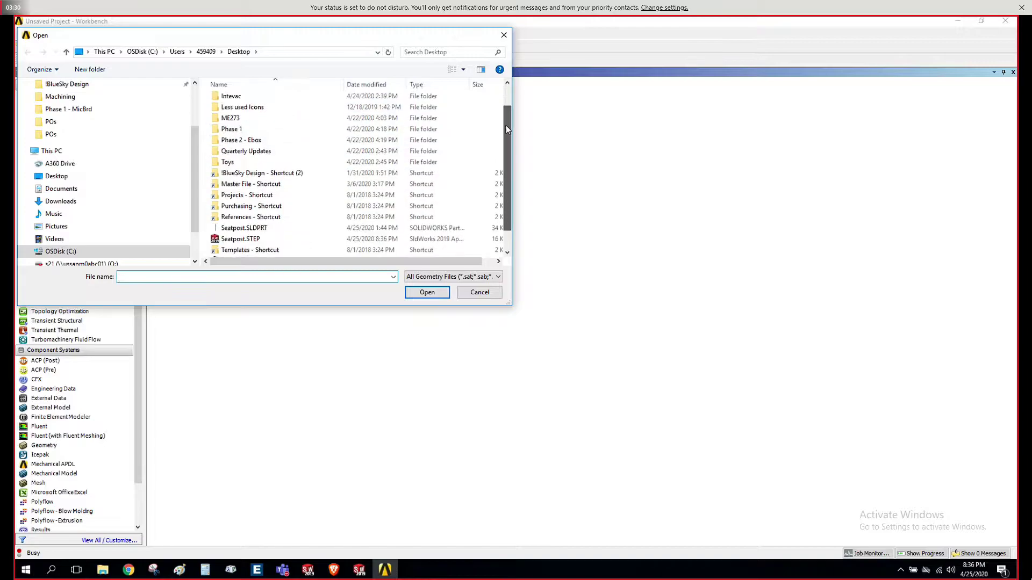
left_click(380, 220)
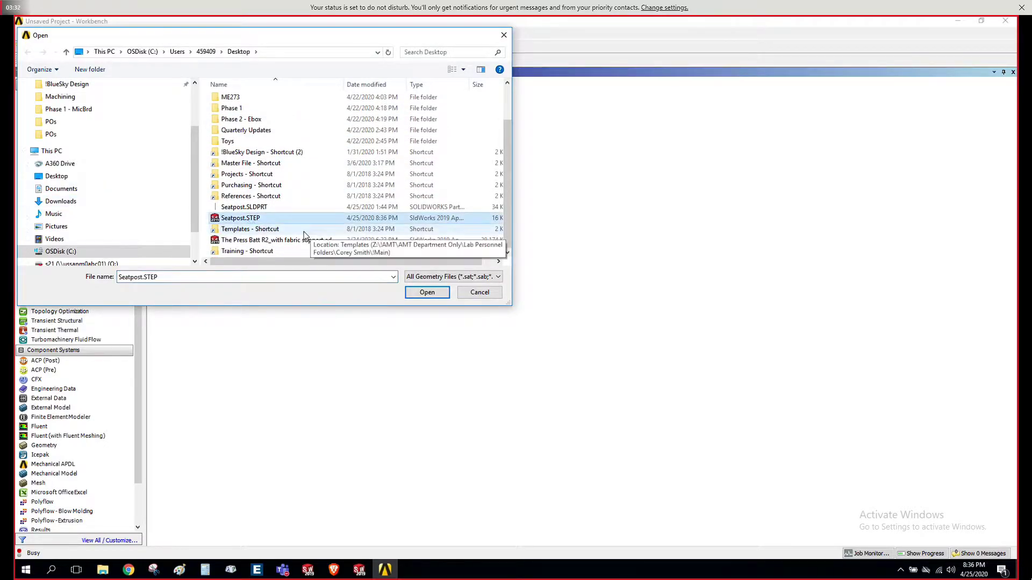
left_click(425, 291)
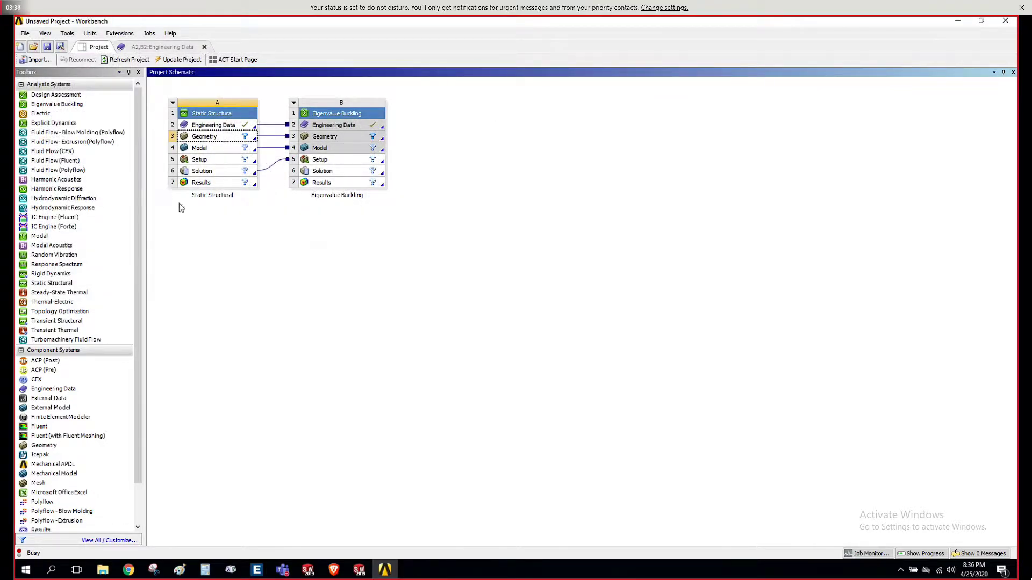
Step: Open the Static Structural model for editing in ANSYS Mechanical and maximize its window
right_click(235, 153)
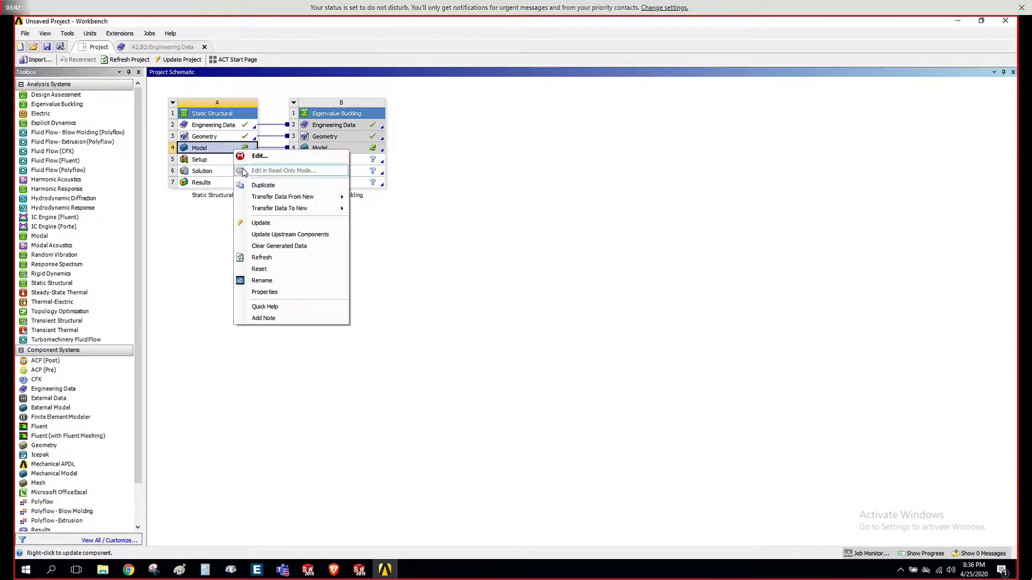
left_click(257, 160)
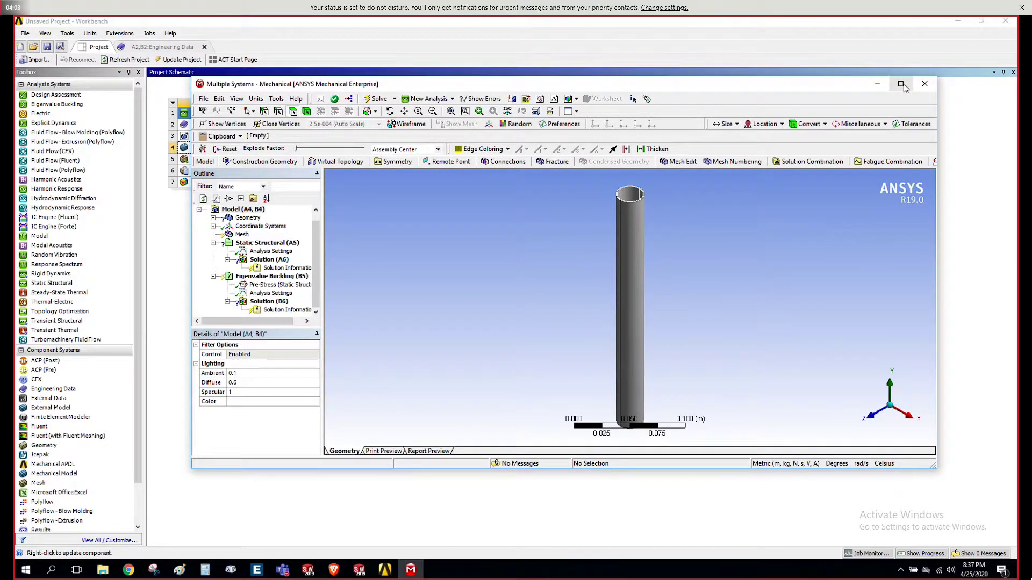
left_click(901, 84)
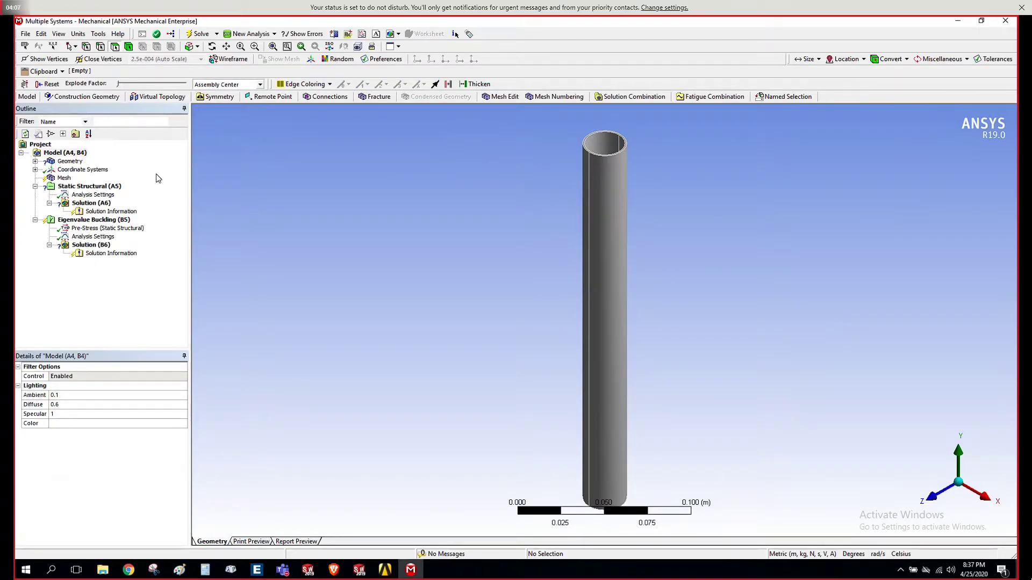
Step: Assign Structural Steel as the material of the Seatpost body under the model's geometry
left_click(35, 161)
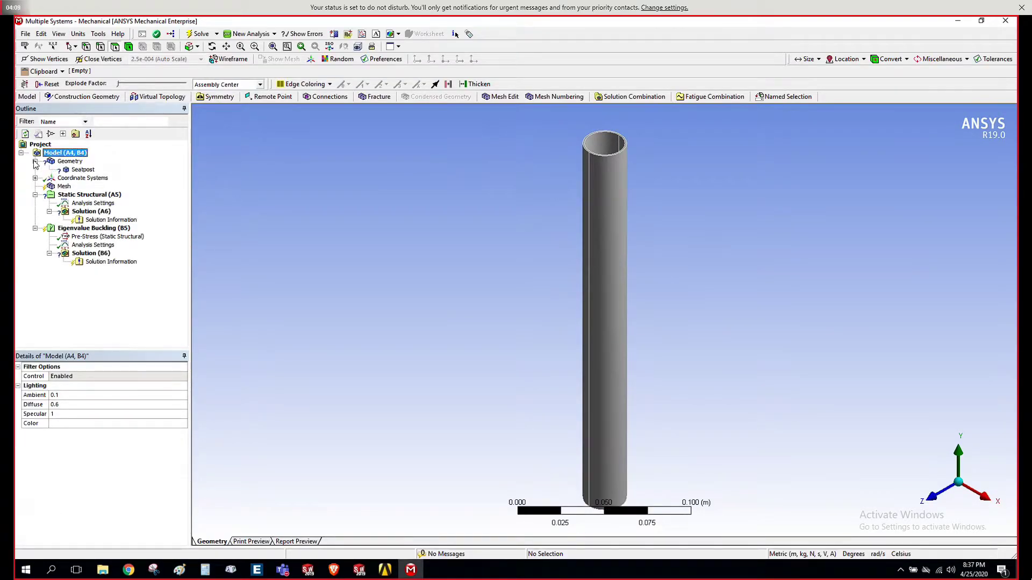
left_click(83, 170)
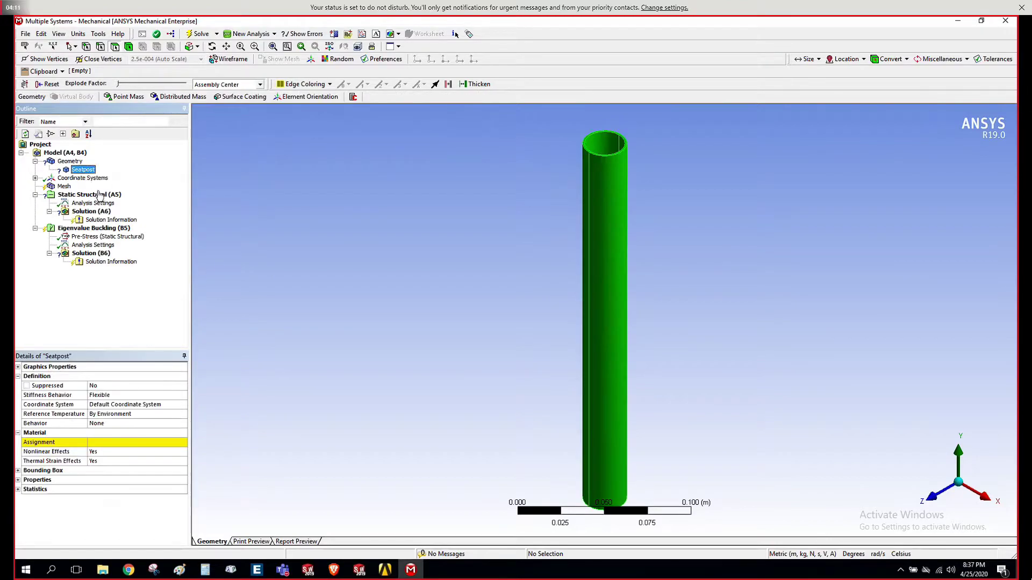
left_click(116, 443)
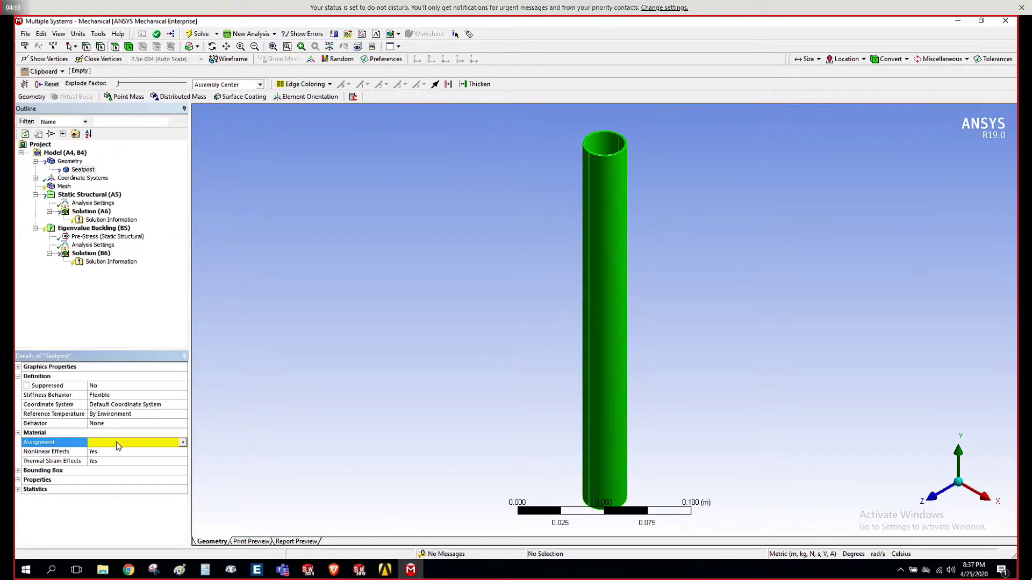
left_click(183, 443)
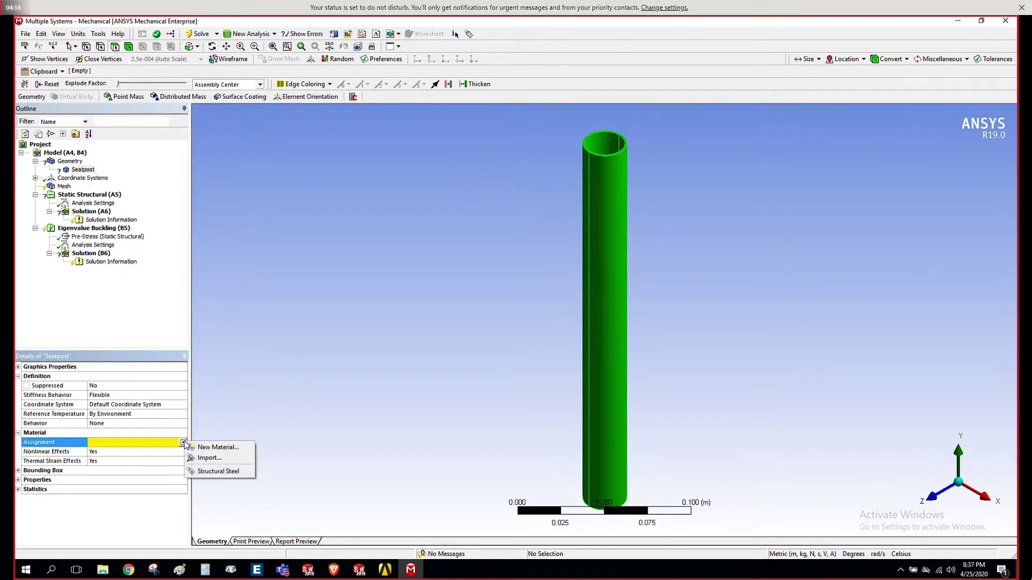
left_click(231, 472)
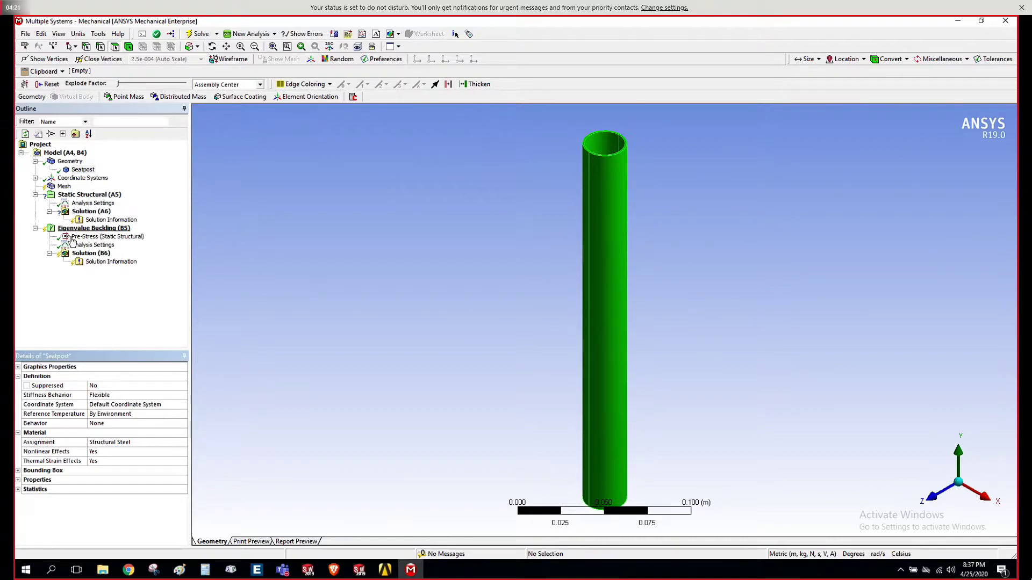
left_click(54, 287)
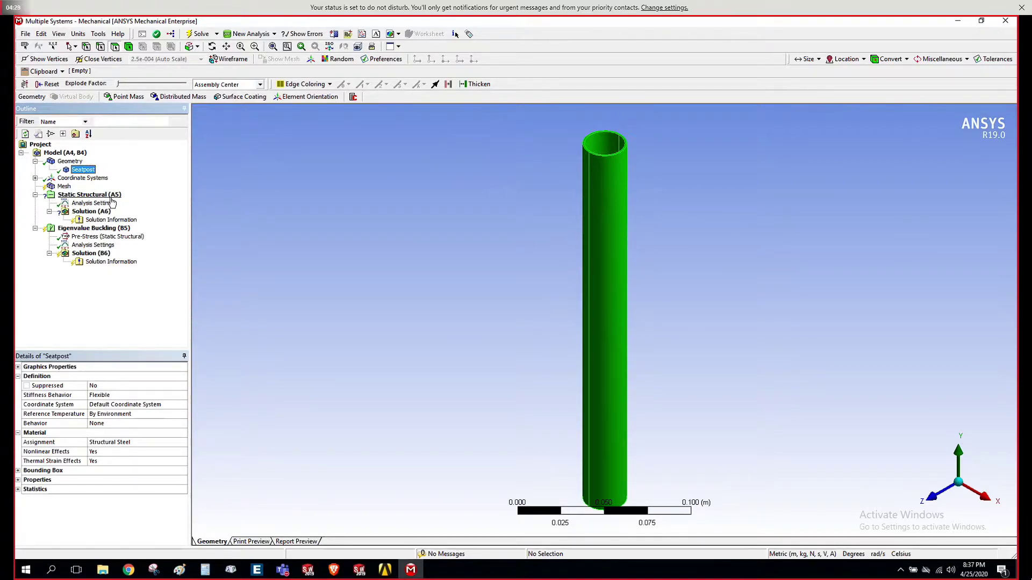
left_click(458, 213)
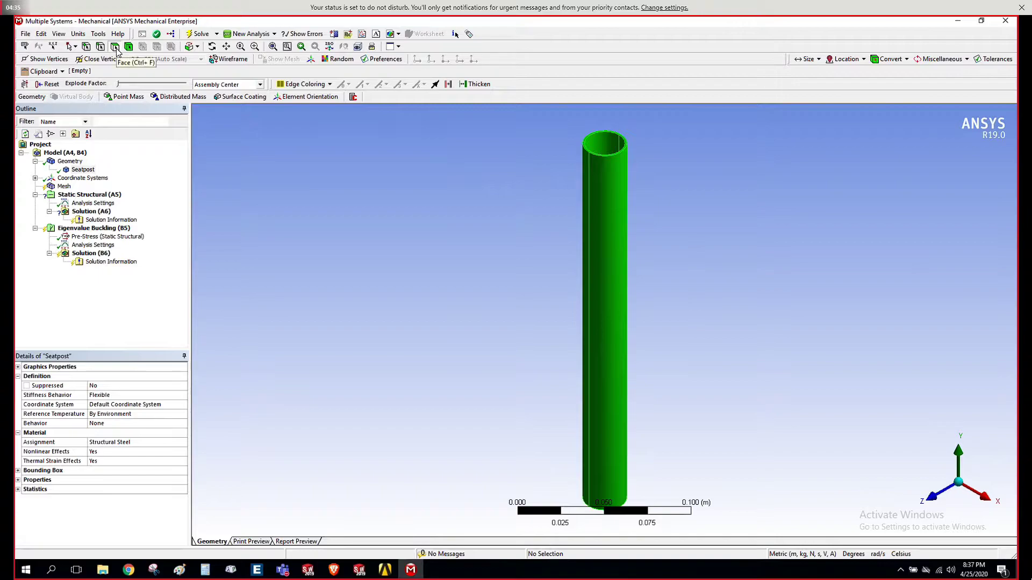
Step: Insert a force into the Static Structural analysis and scope it to the annular face at the tube's upper end
left_click(90, 196)
right_click(90, 201)
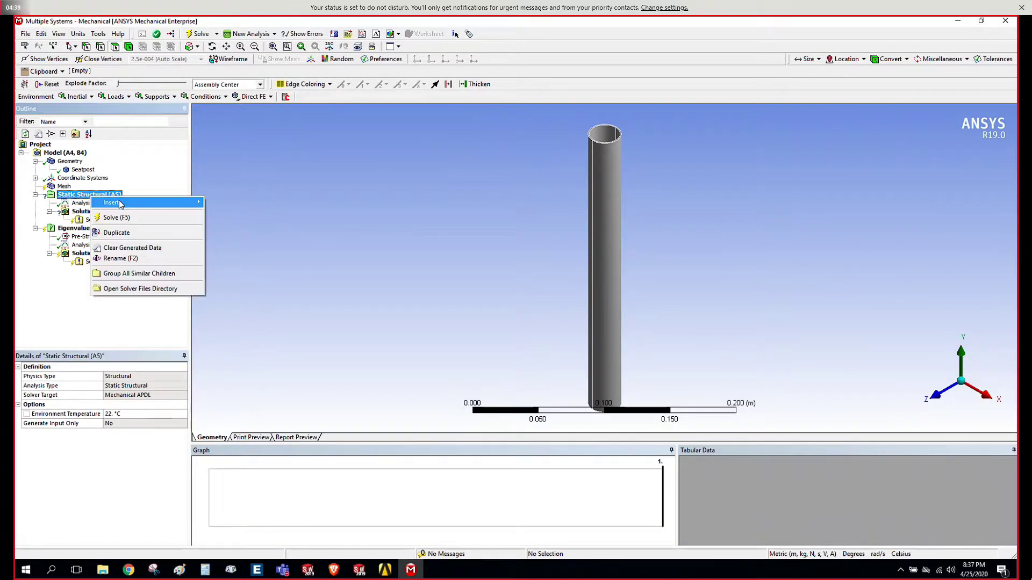
mouse_move(153, 204)
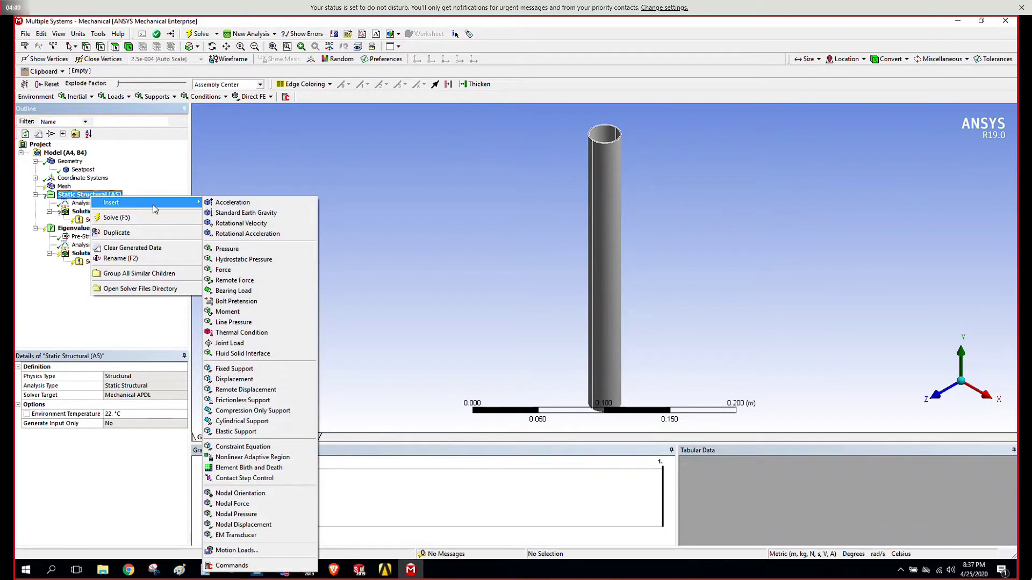
left_click(258, 270)
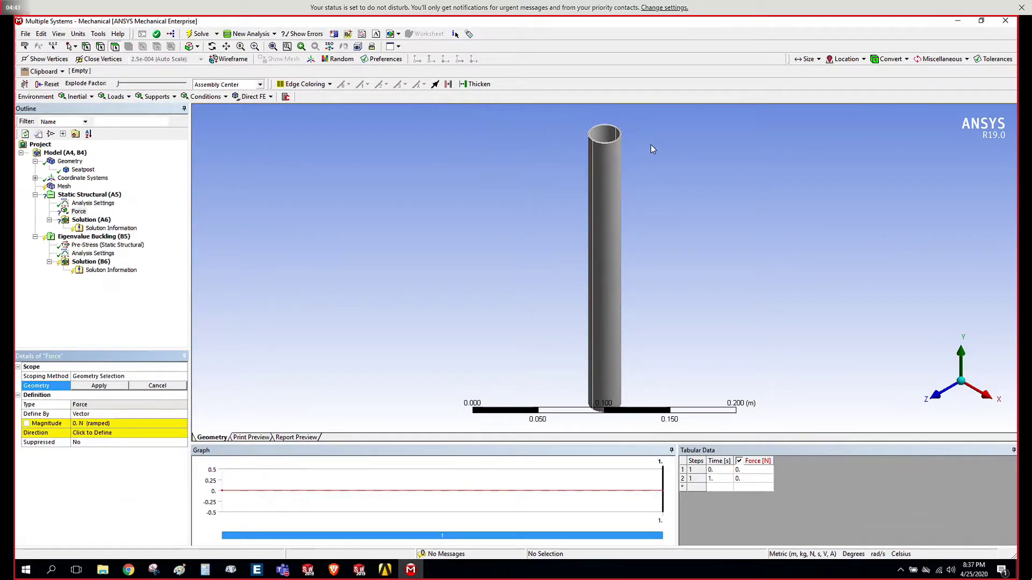
scroll(607, 151, "up", 3)
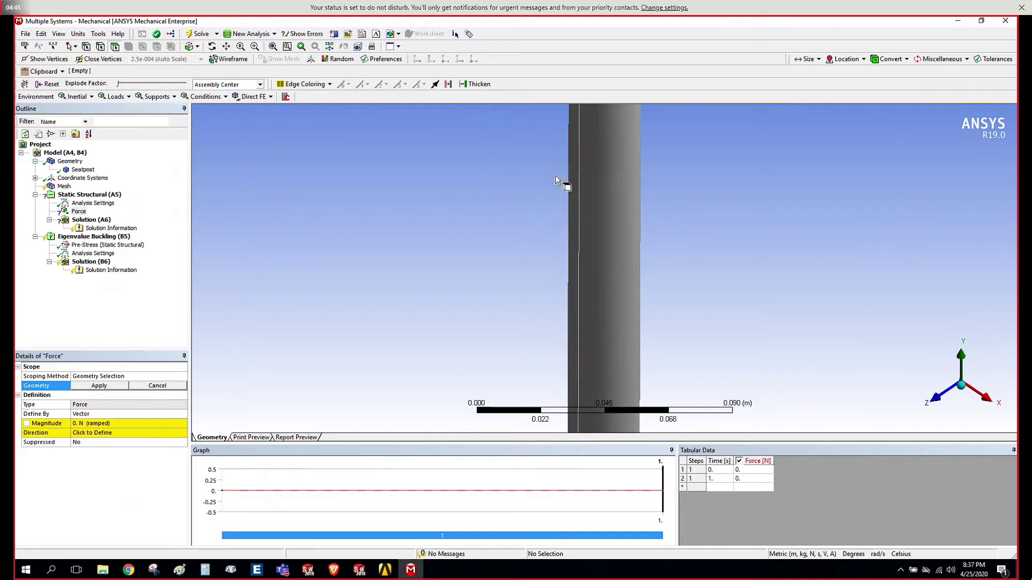
scroll(623, 170, "down", 3)
right_click_drag(576, 139, 627, 186)
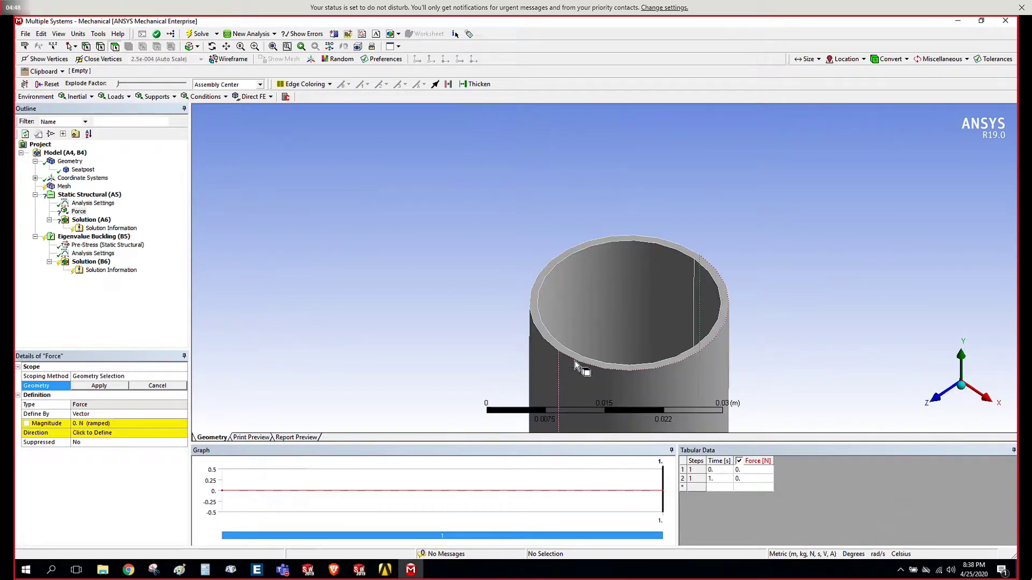
left_click(591, 243)
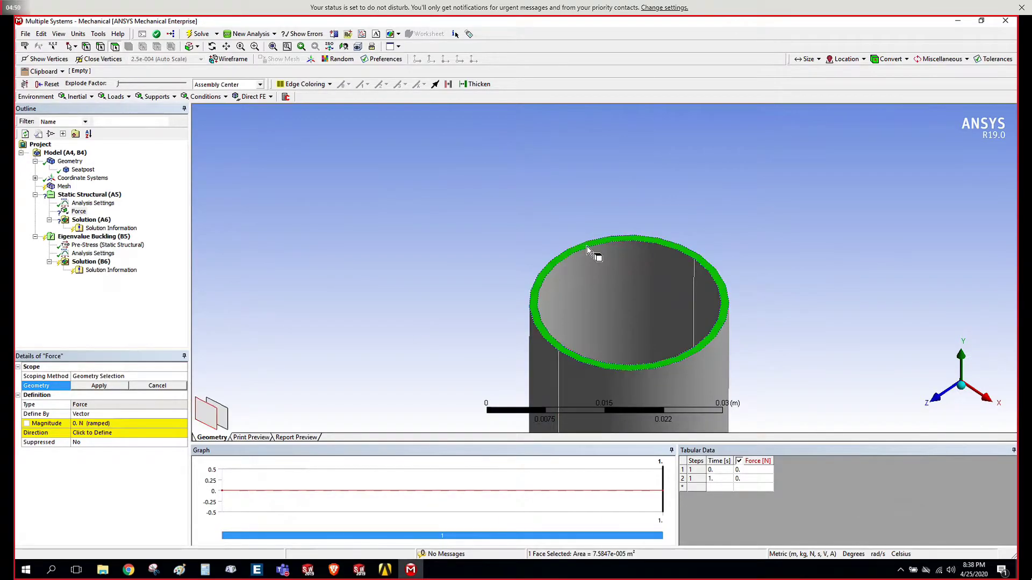
left_click(98, 386)
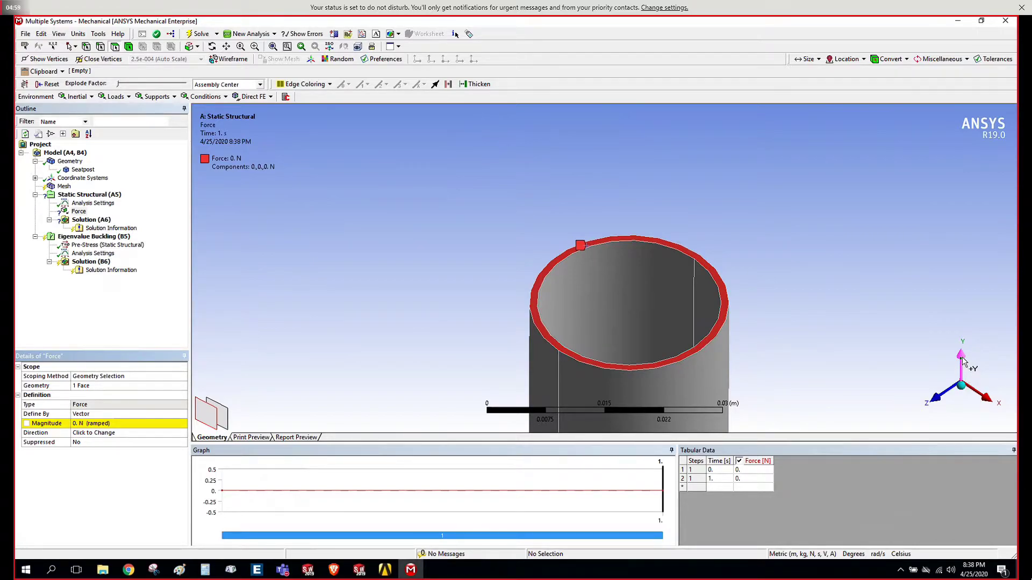
Step: Define the force by components in the global coordinate system and set its Y component to -1 N
left_click(106, 405)
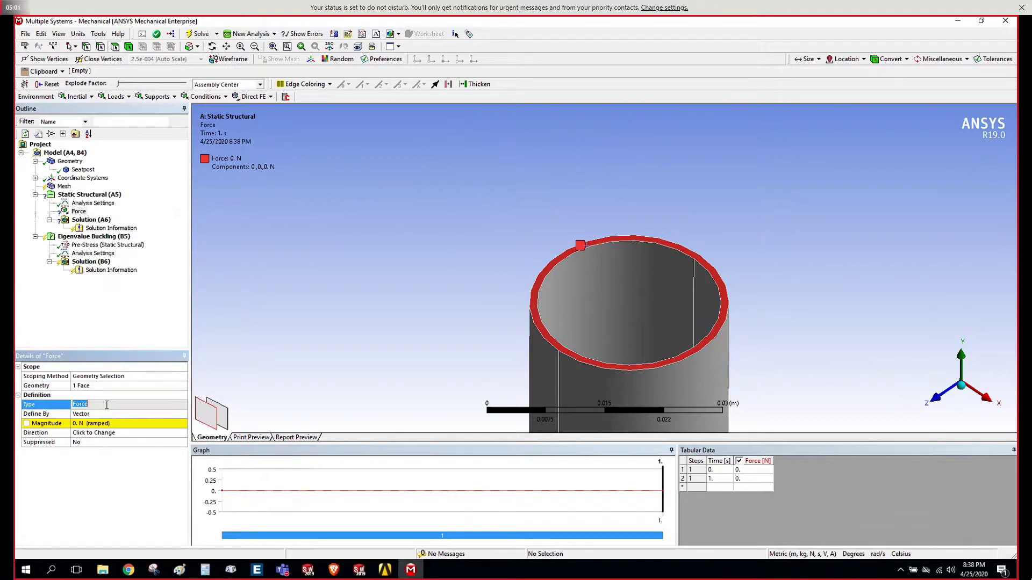
left_click(163, 413)
left_click(143, 415)
left_click(134, 422)
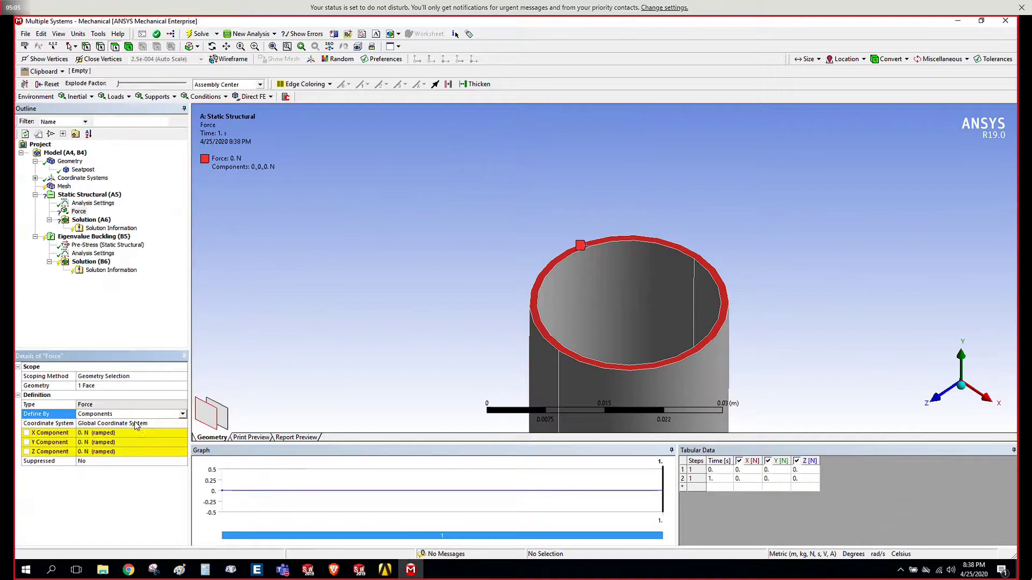
left_click(137, 443)
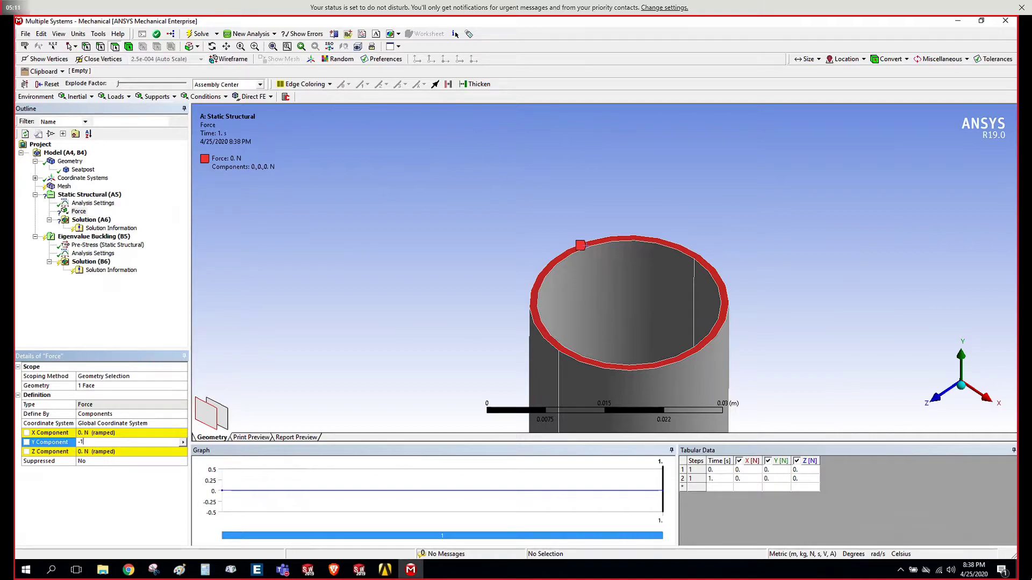
key("Return")
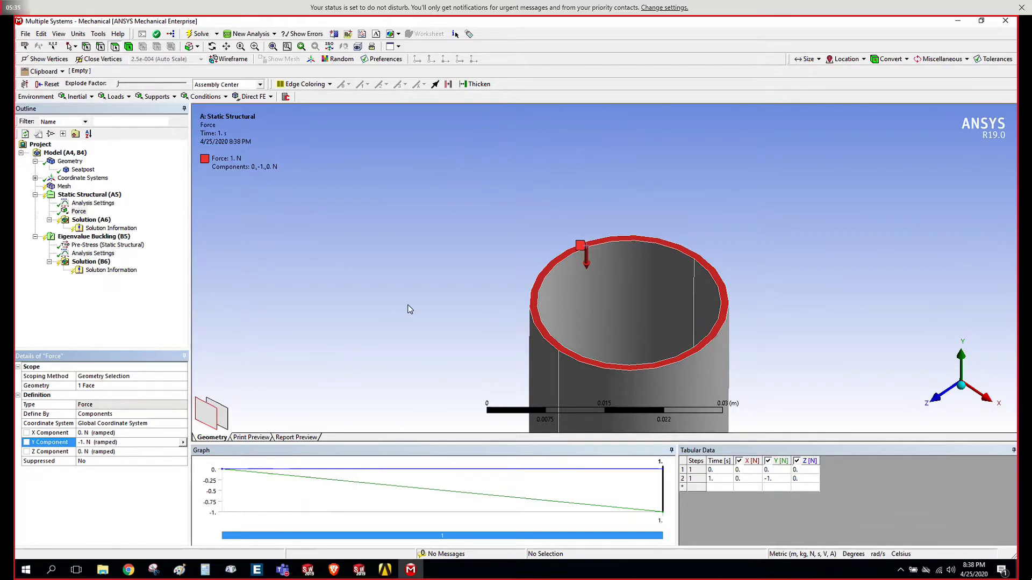
left_click(98, 304)
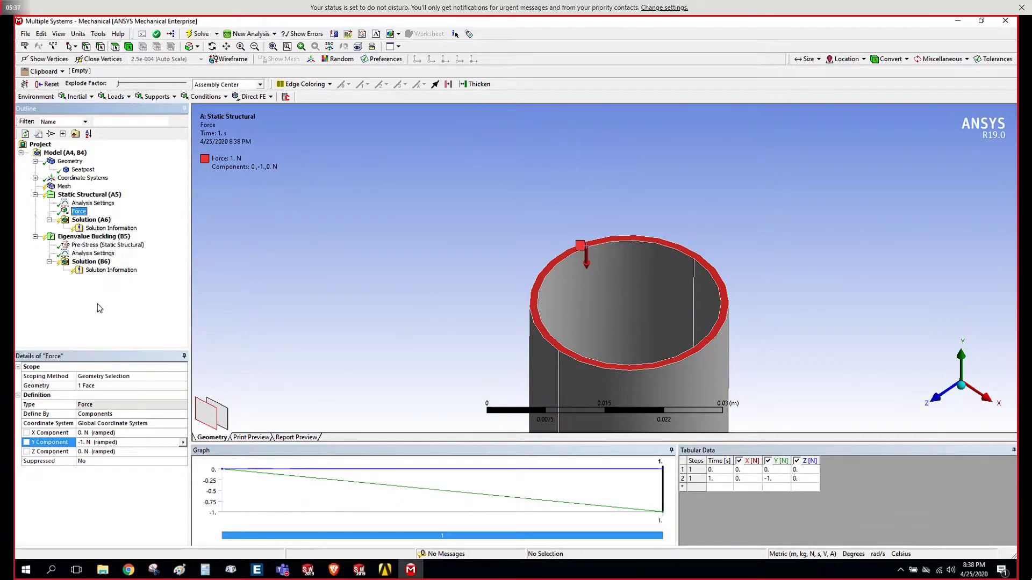
Step: Insert a fixed support into the Static Structural analysis and scope it to the annular face at the tube's lower end
right_click(94, 196)
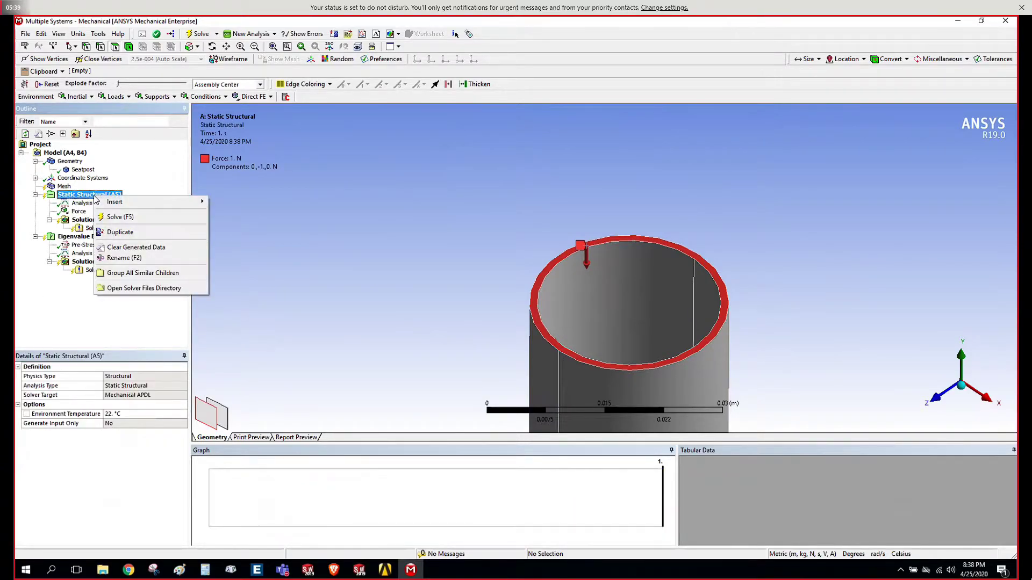
mouse_move(115, 207)
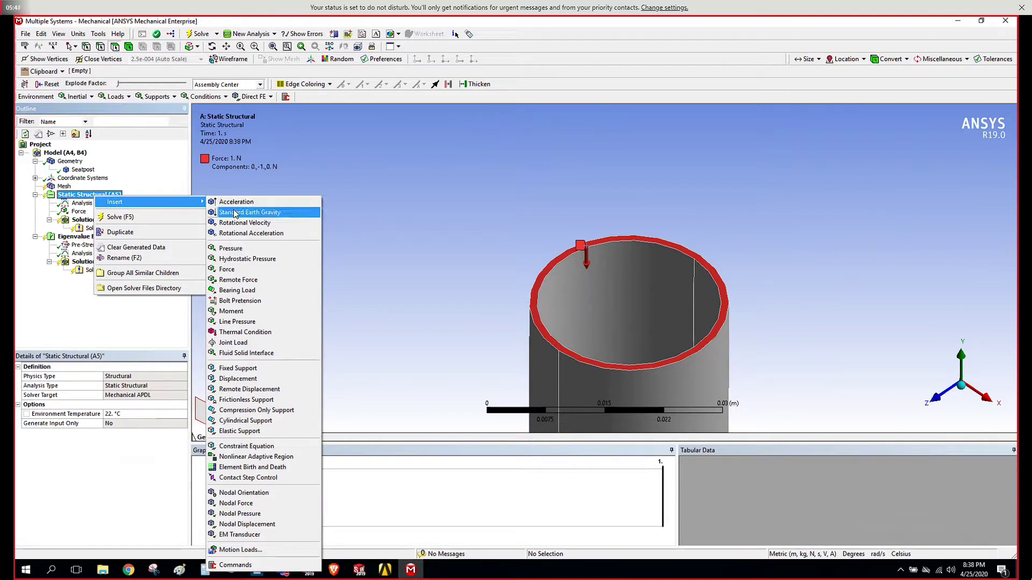
left_click(264, 369)
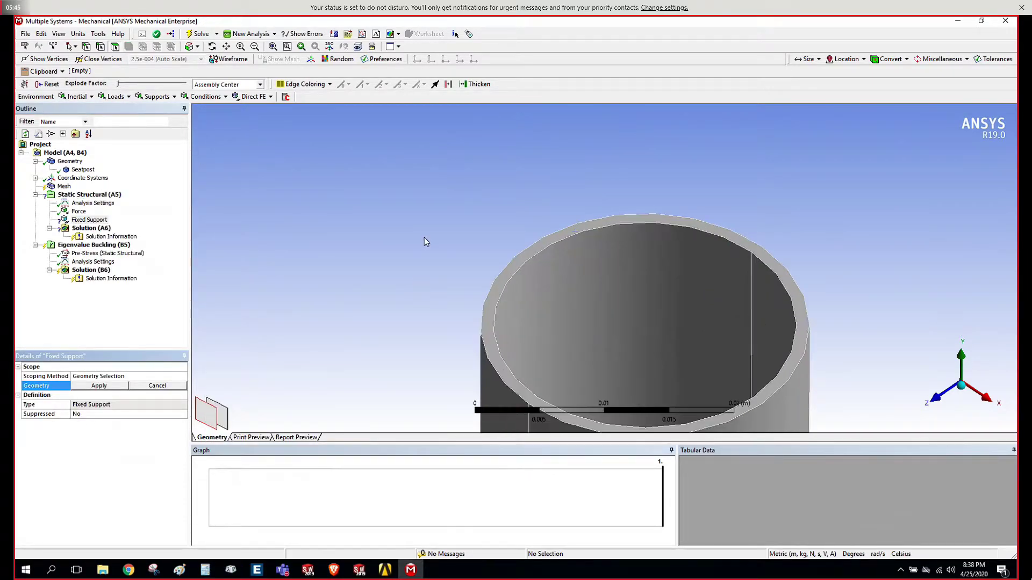
scroll(671, 274, "down", 10)
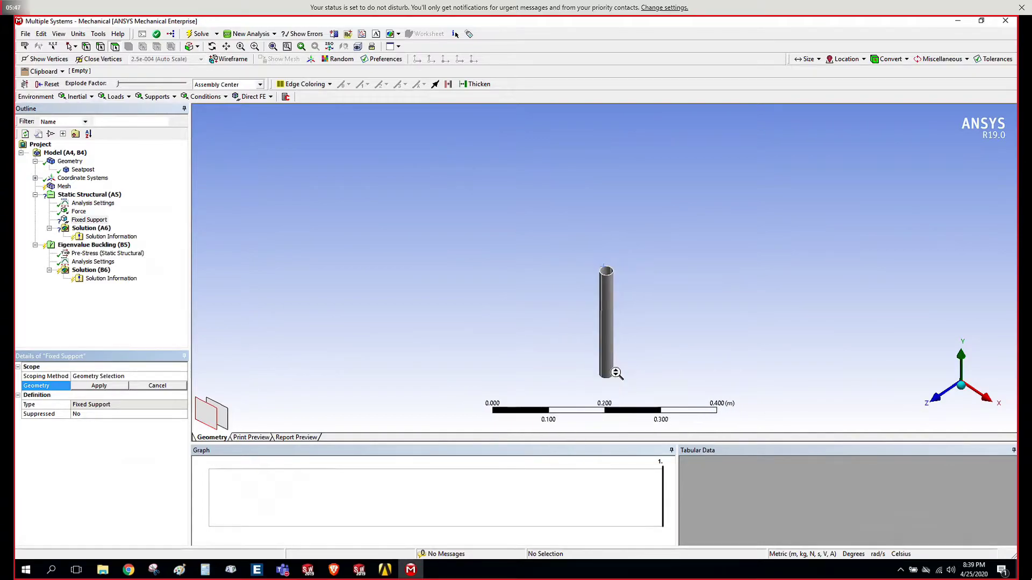
right_click_drag(591, 352, 628, 375)
mouse_move(613, 350)
middle_mouse_down()
mouse_move(606, 233)
mouse_move(610, 249)
middle_mouse_up()
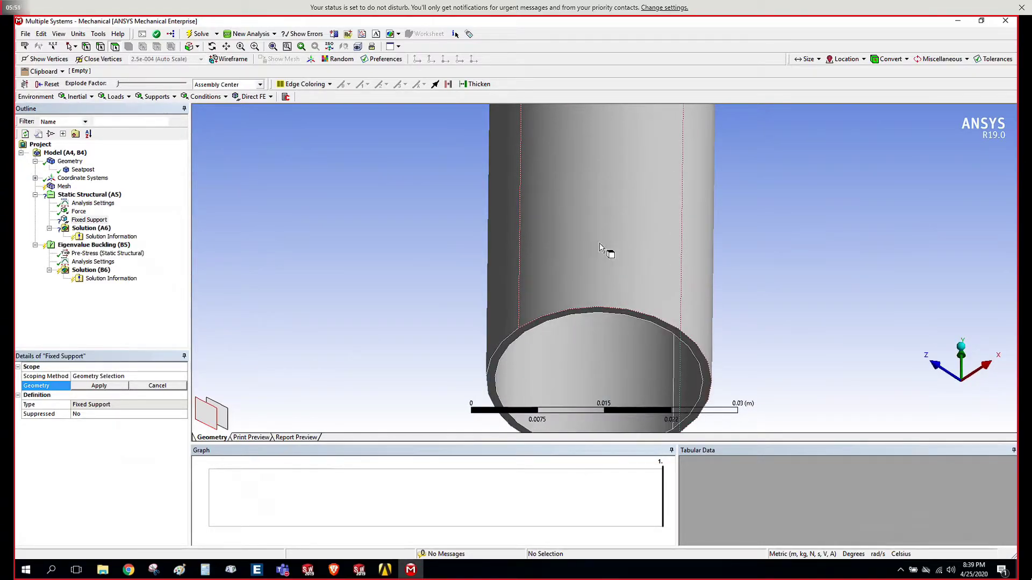
left_click(501, 356)
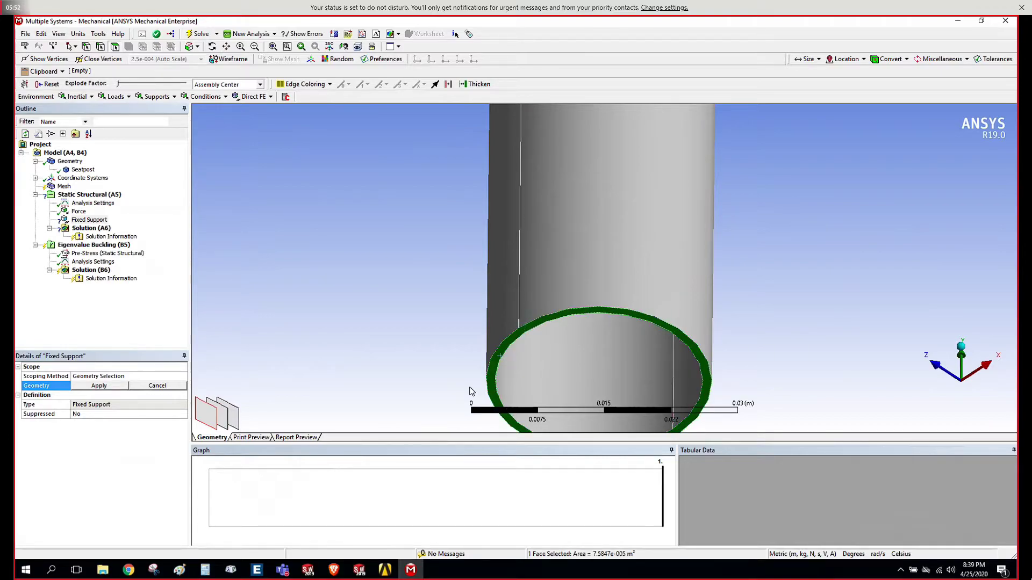
left_click(100, 386)
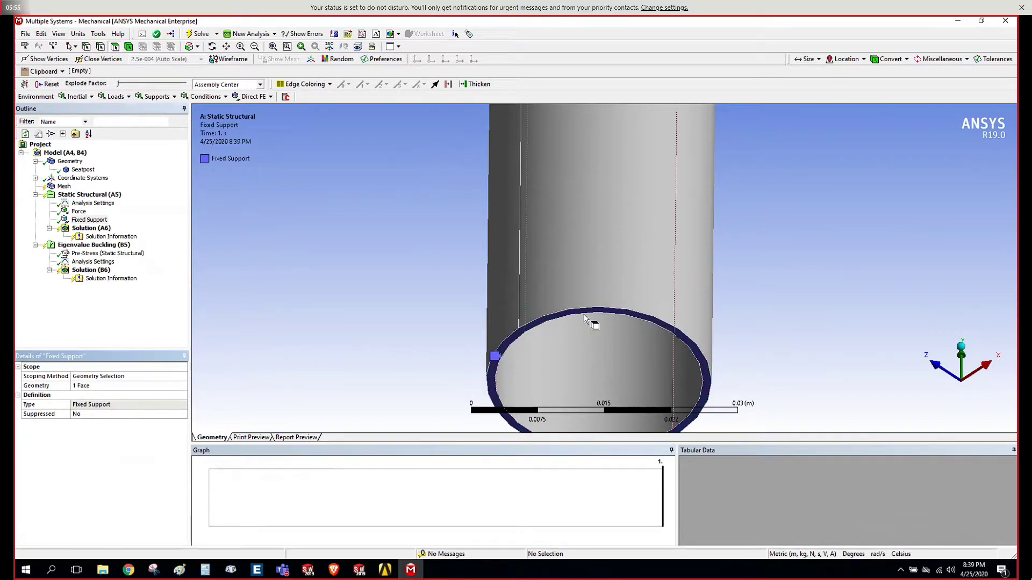
left_click(90, 221)
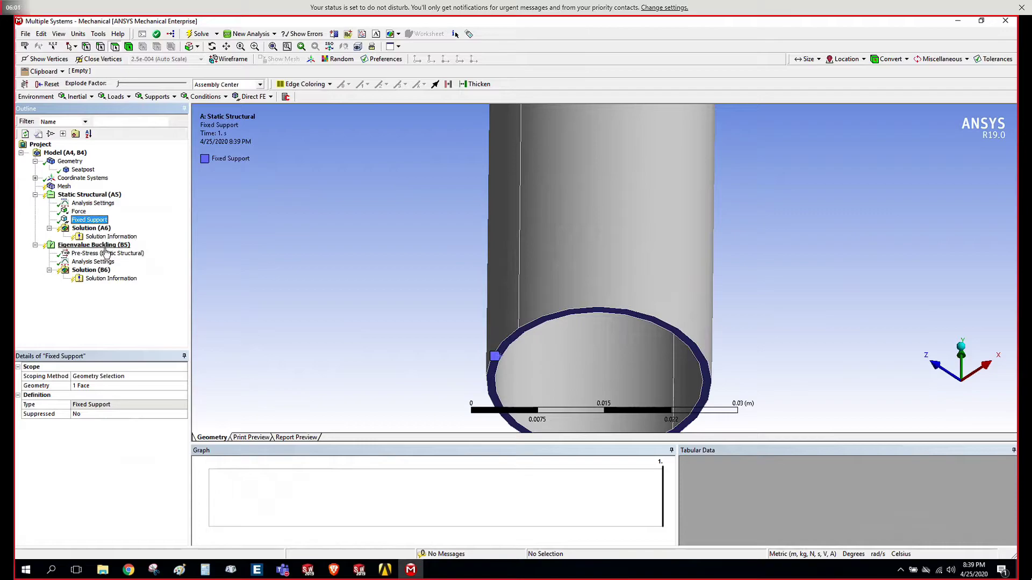
Step: Insert a total deformation result into the Static Structural solution
left_click(92, 229)
right_click(94, 234)
mouse_move(110, 237)
mouse_move(293, 242)
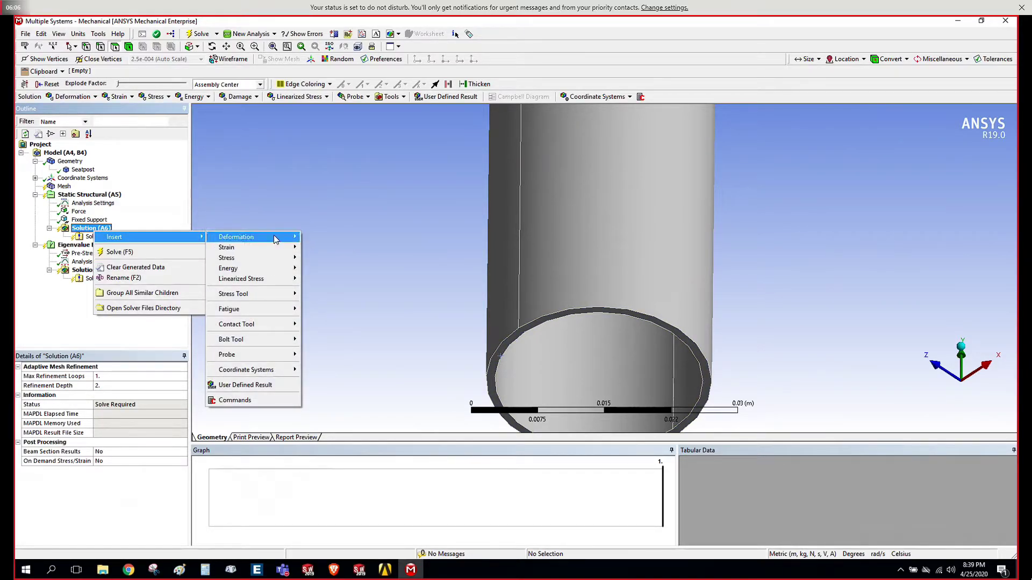
left_click(179, 238)
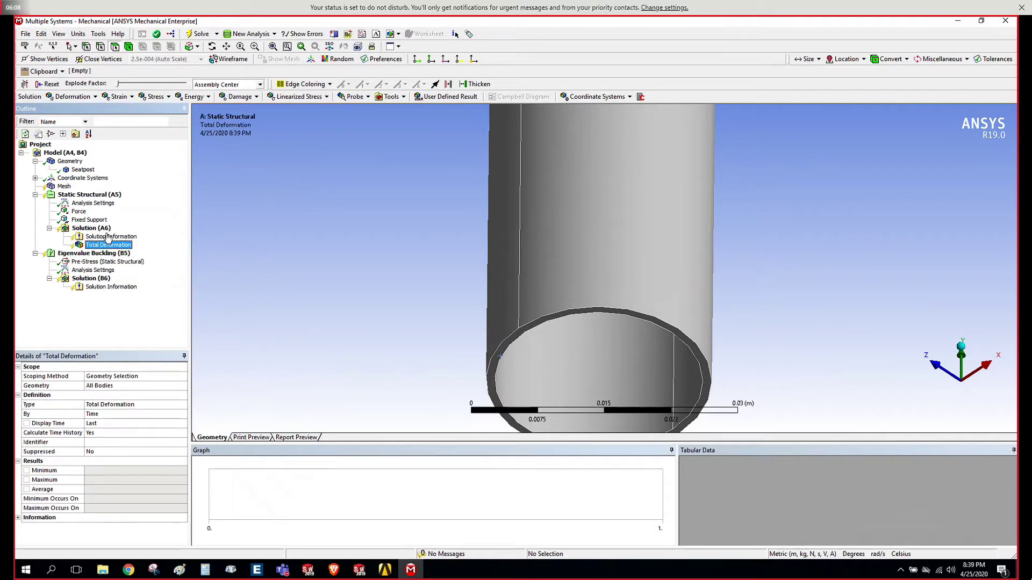
Step: Insert a total deformation result for mode 1 into the Eigenvalue Buckling solution
right_click(89, 279)
mouse_move(104, 283)
mouse_move(231, 285)
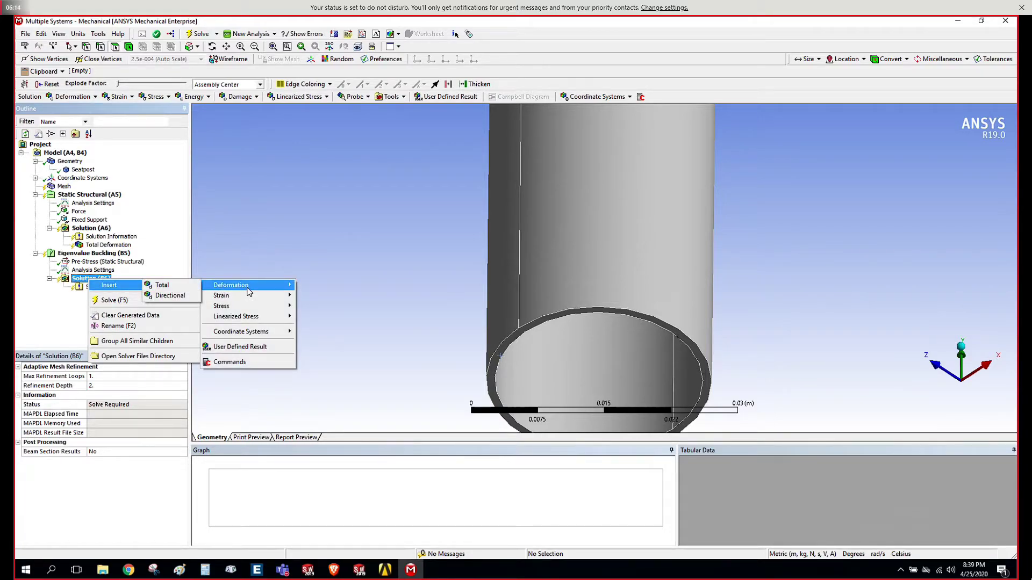
left_click(173, 289)
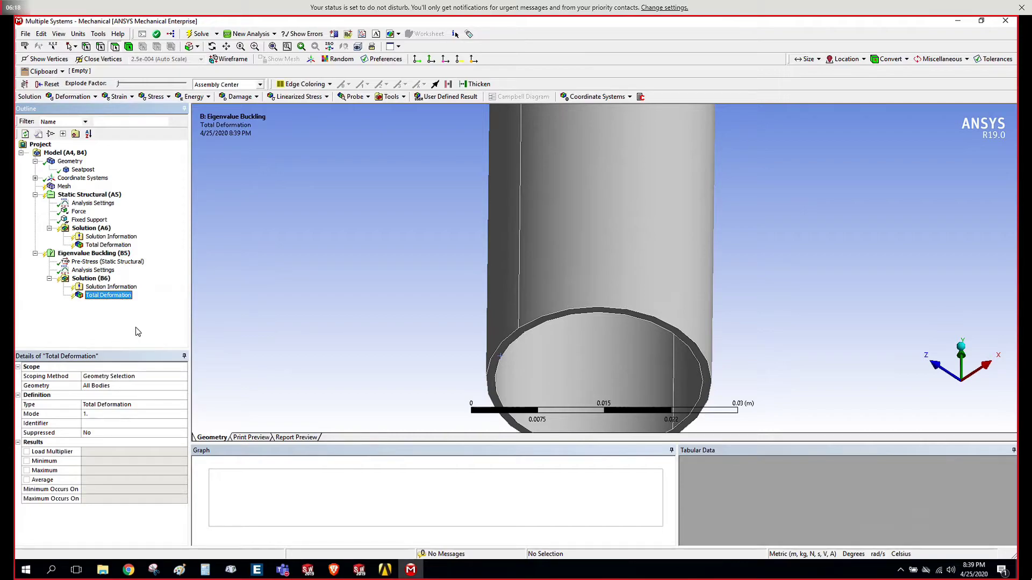
Step: Generate the mesh of the seatpost with the default settings and inspect it along the whole tube
scroll(288, 316, "up", 2)
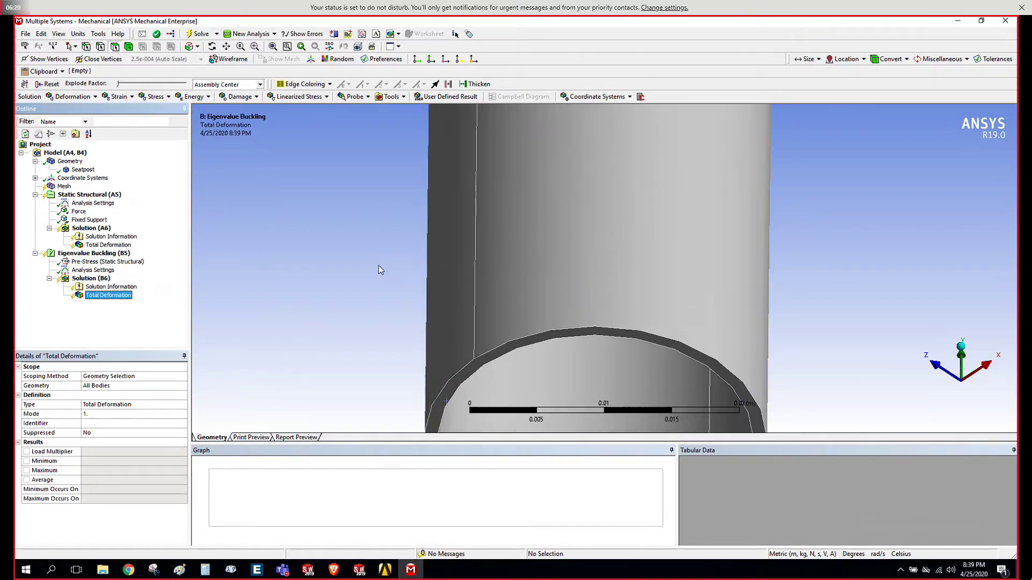
scroll(395, 243, "down", 5)
middle_click_drag(589, 164, 594, 240)
scroll(592, 226, "down", 5)
scroll(574, 156, "down", 1)
scroll(583, 143, "down", 1)
scroll(583, 143, "up", 1)
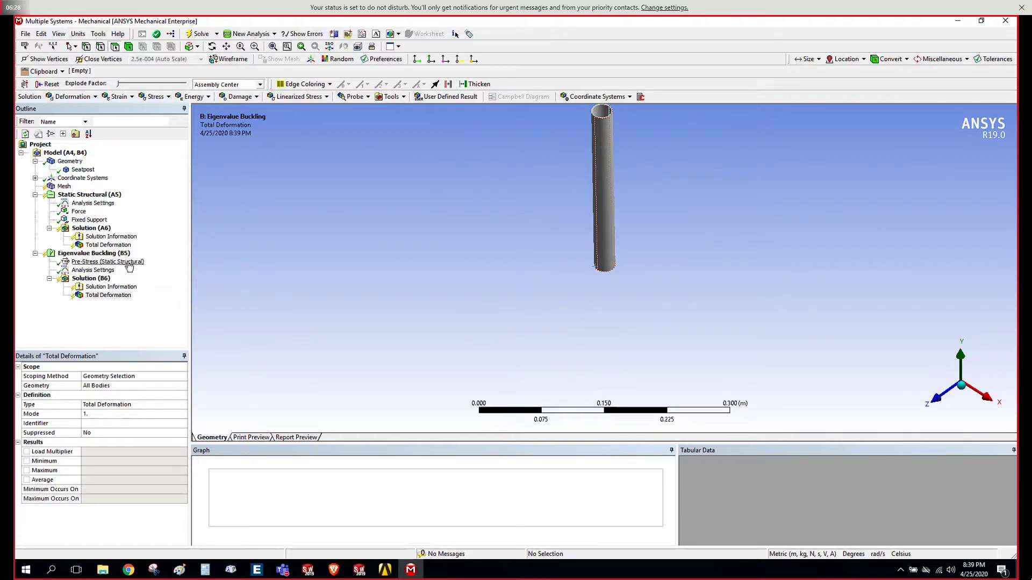
left_click(63, 186)
right_click(63, 186)
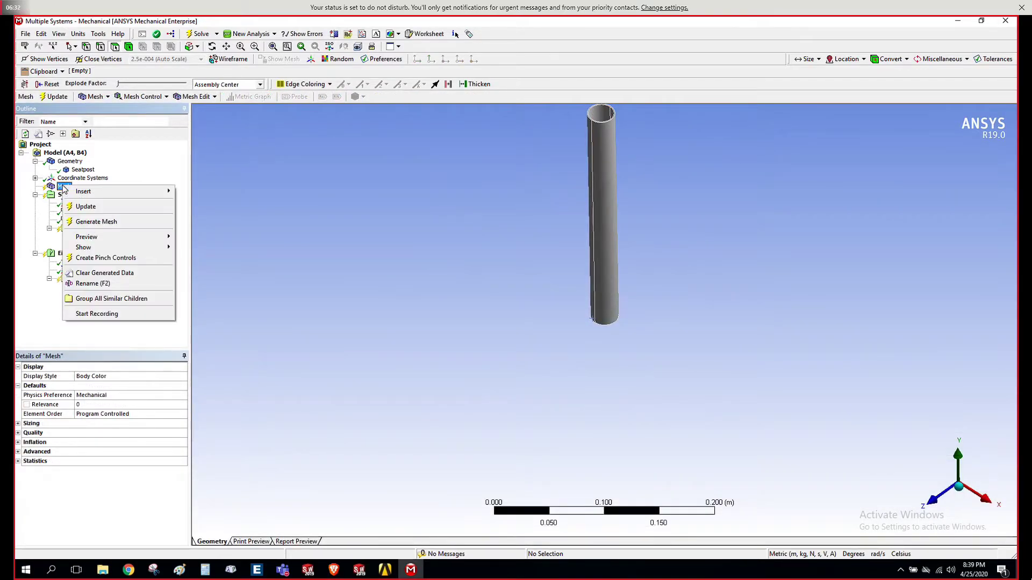
key("Escape")
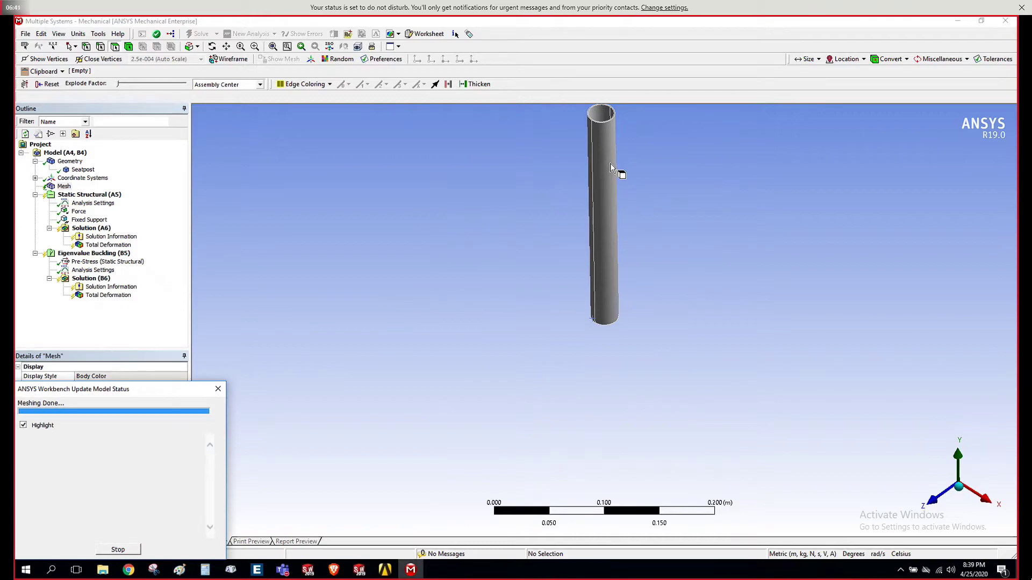
middle_click_drag(610, 162, 617, 111)
scroll(612, 188, "down", 3)
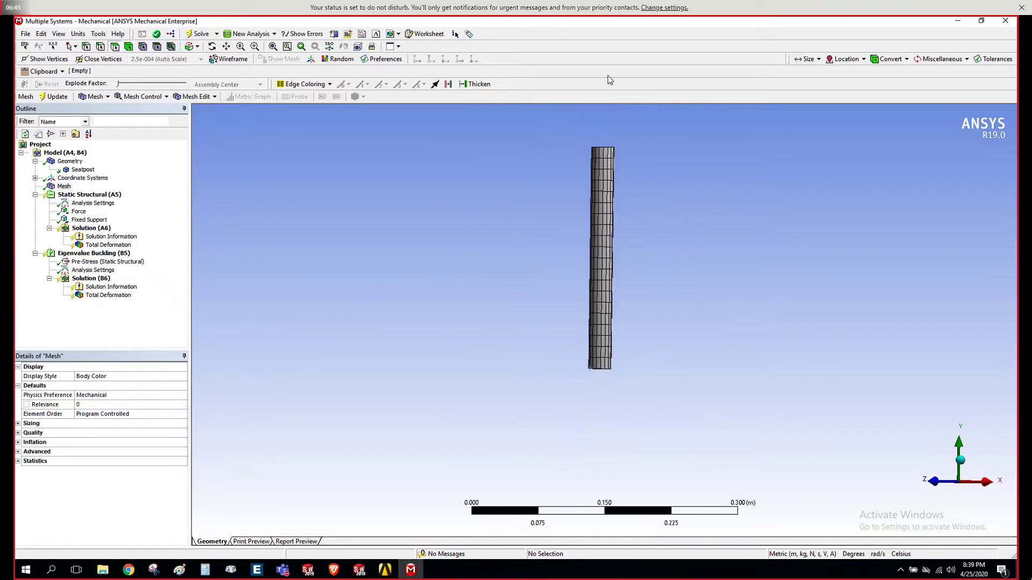
left_click_drag(561, 130, 642, 388)
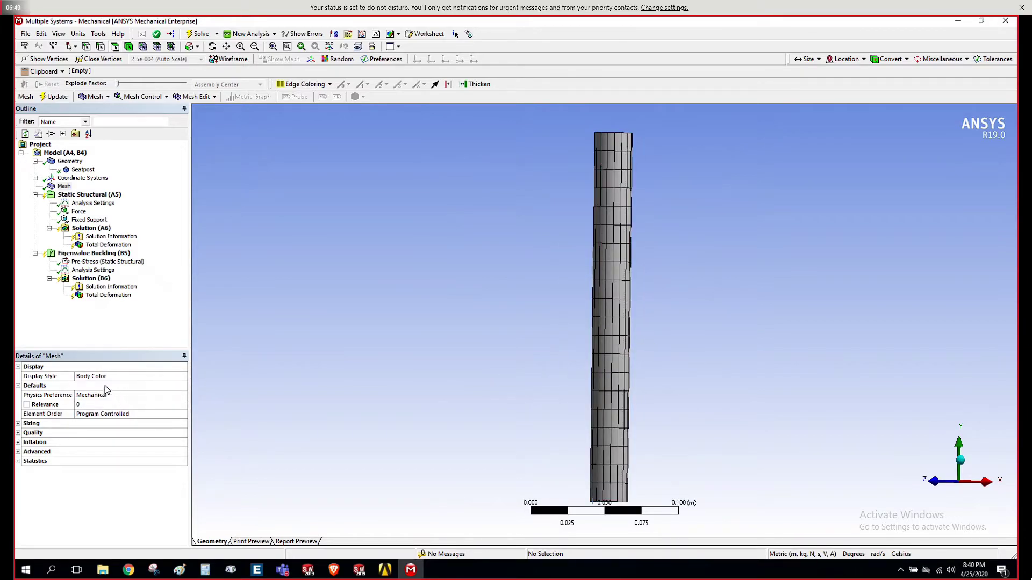
Step: Set the mesh sizing's Relevance Center to Medium and update the mesh
left_click(64, 186)
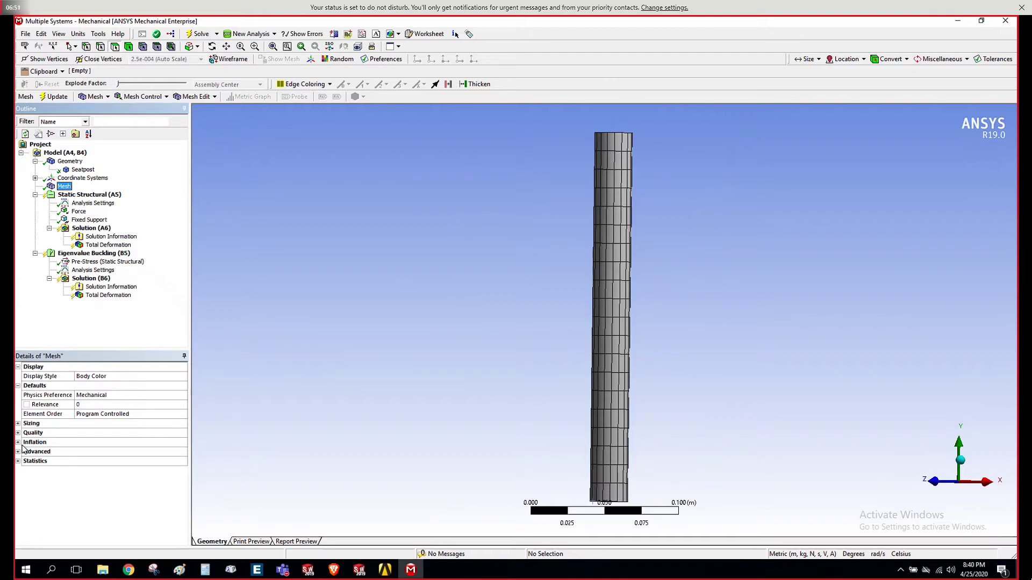
left_click(18, 424)
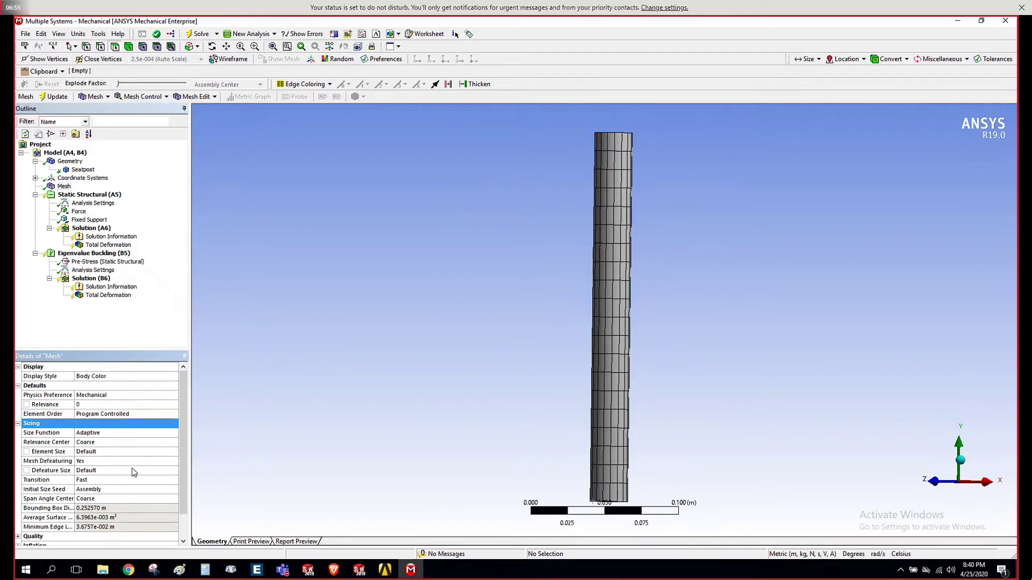
scroll(182, 391, "down", 1)
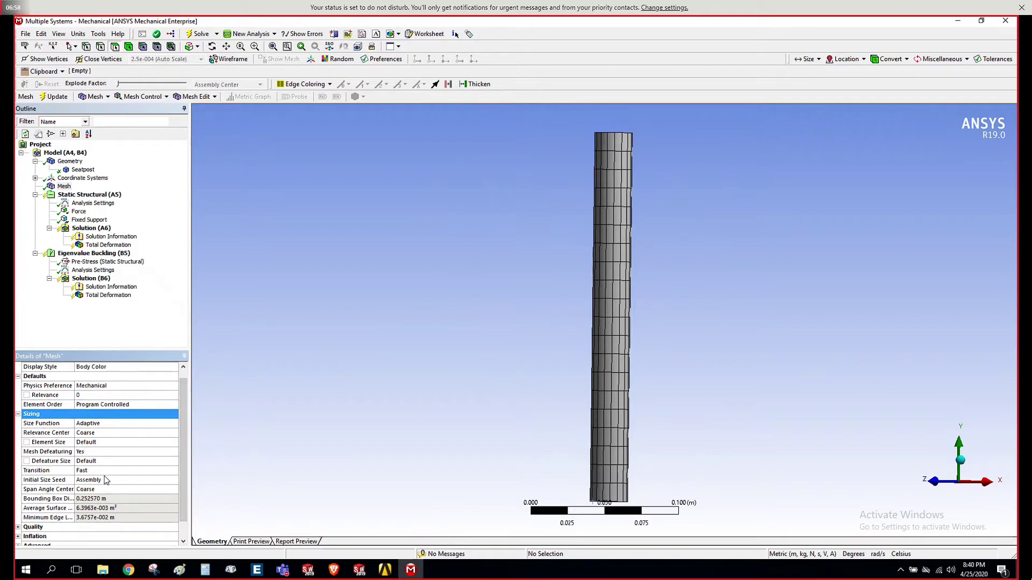
left_click(115, 433)
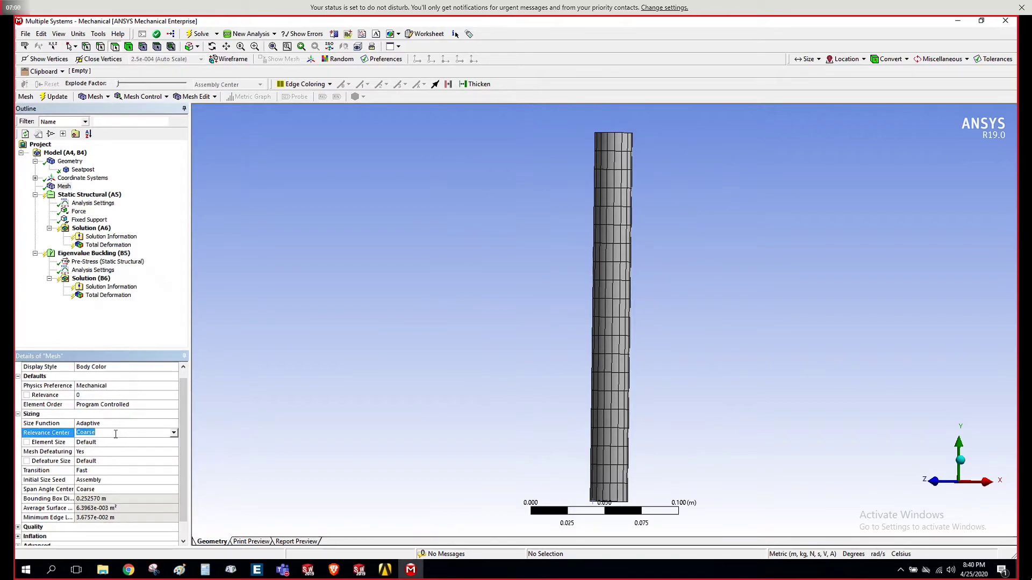
left_click(173, 432)
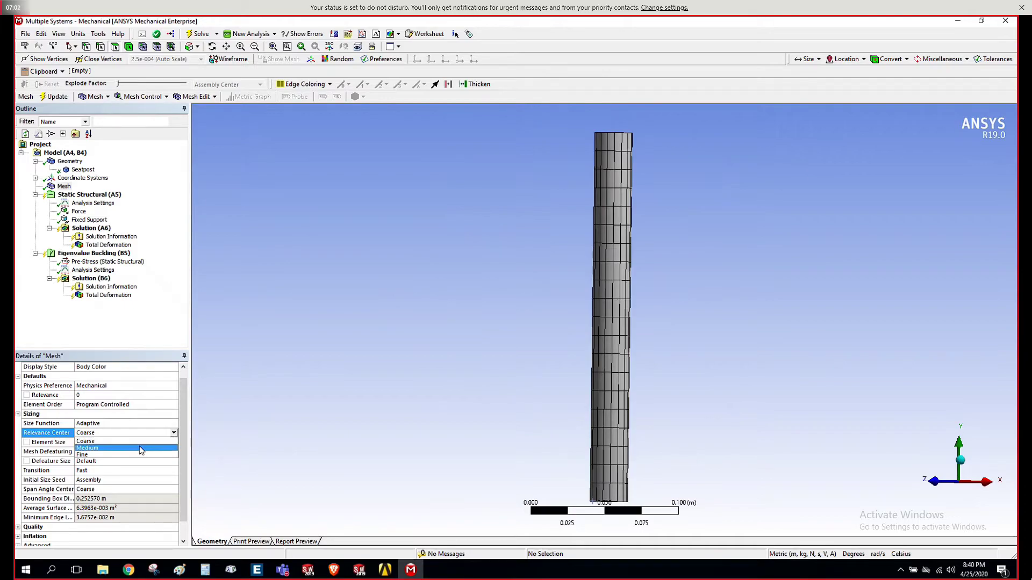
left_click(140, 448)
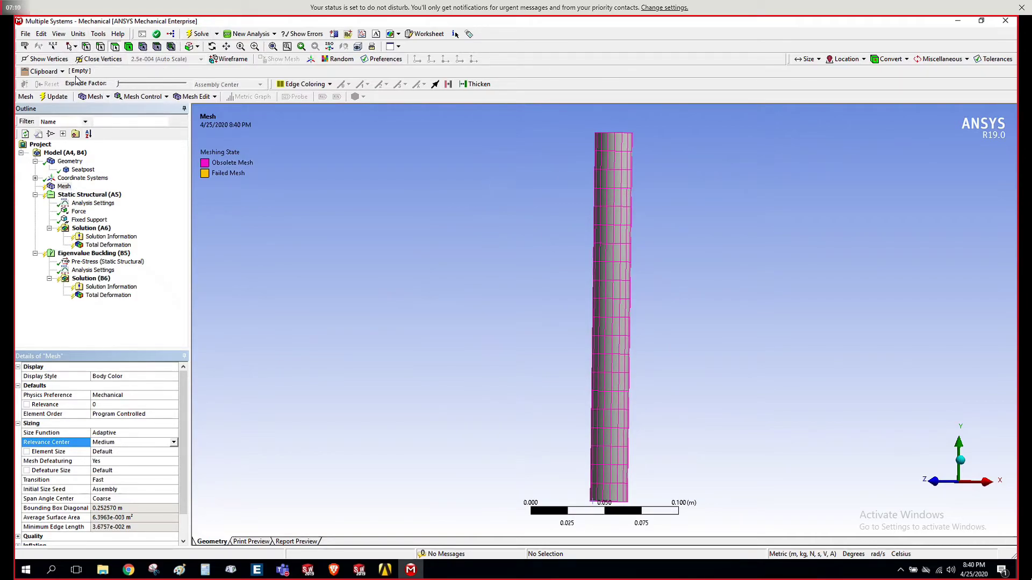
left_click(55, 97)
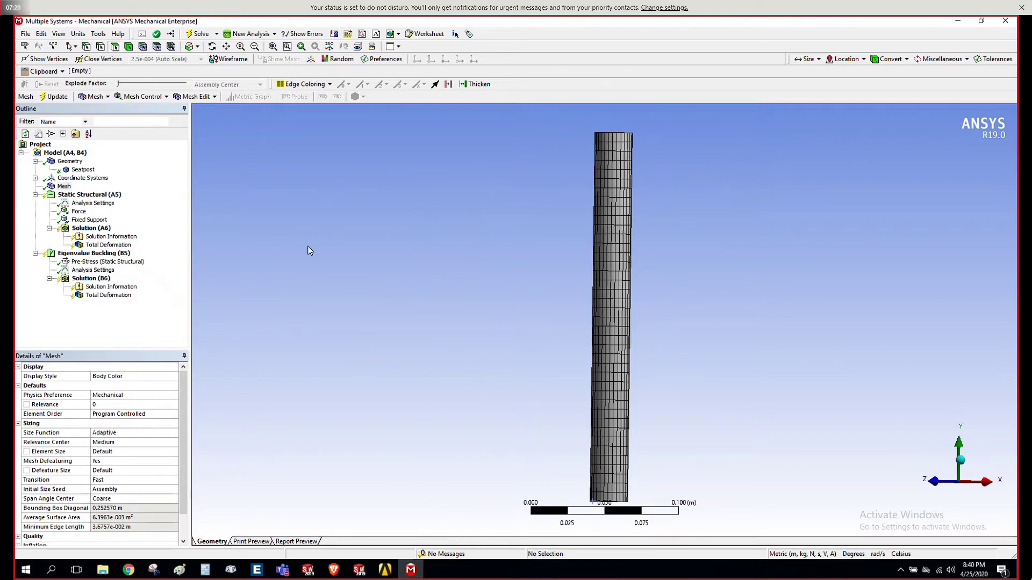
Step: Solve the whole model with both analyses and display the Eigenvalue Buckling total deformation result
left_click(54, 217)
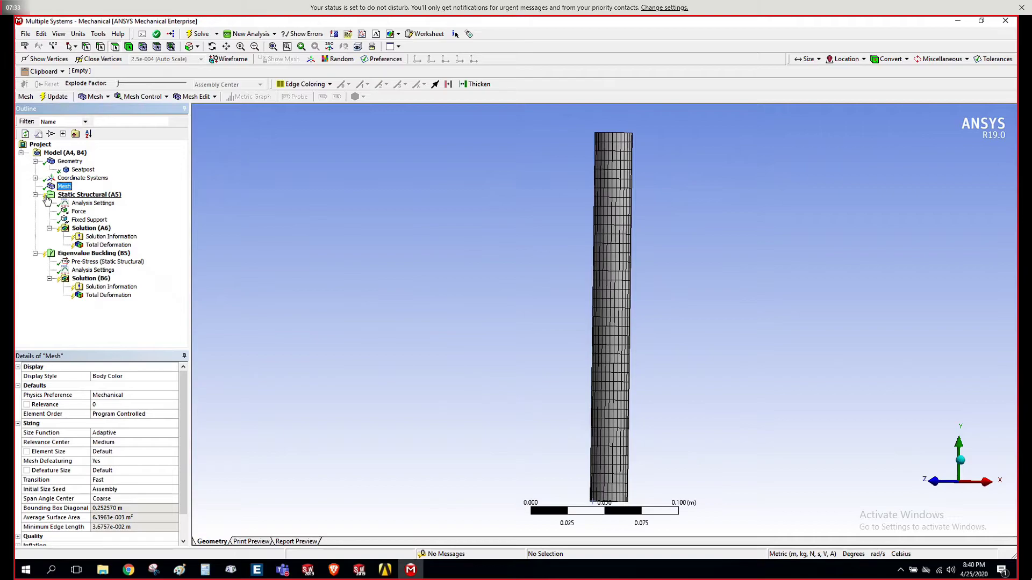
left_click(65, 153)
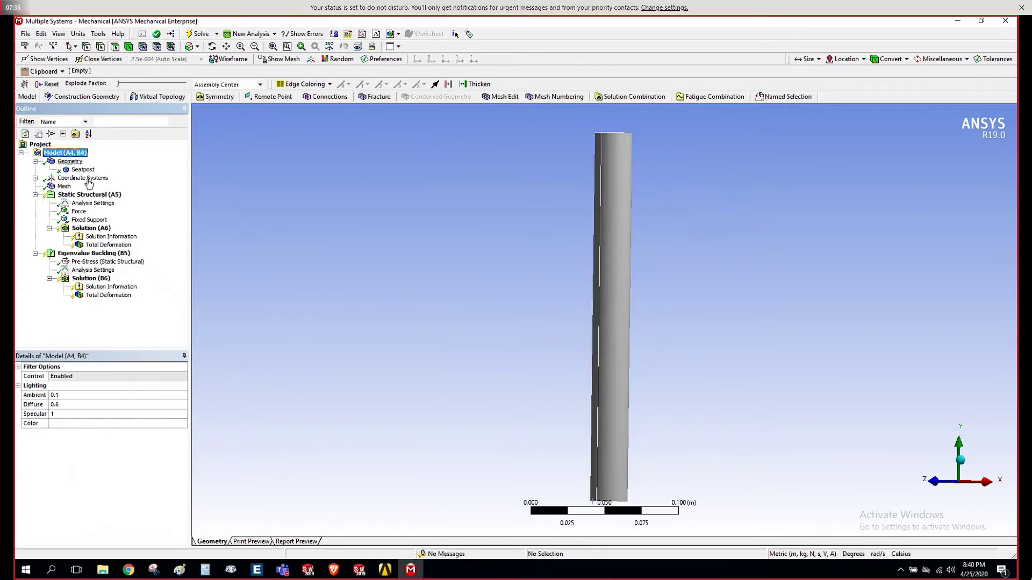
left_click(199, 34)
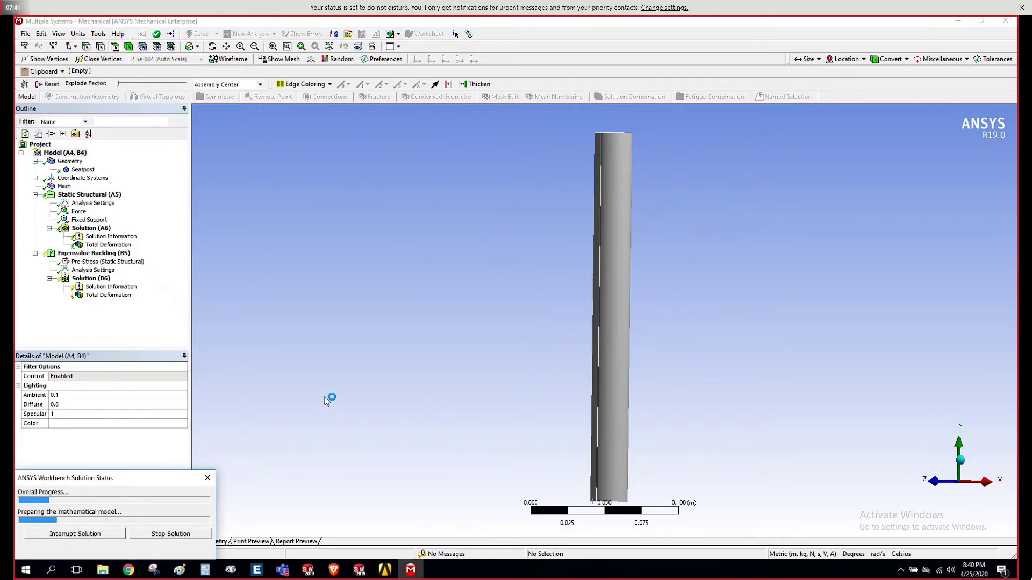
left_click(580, 390)
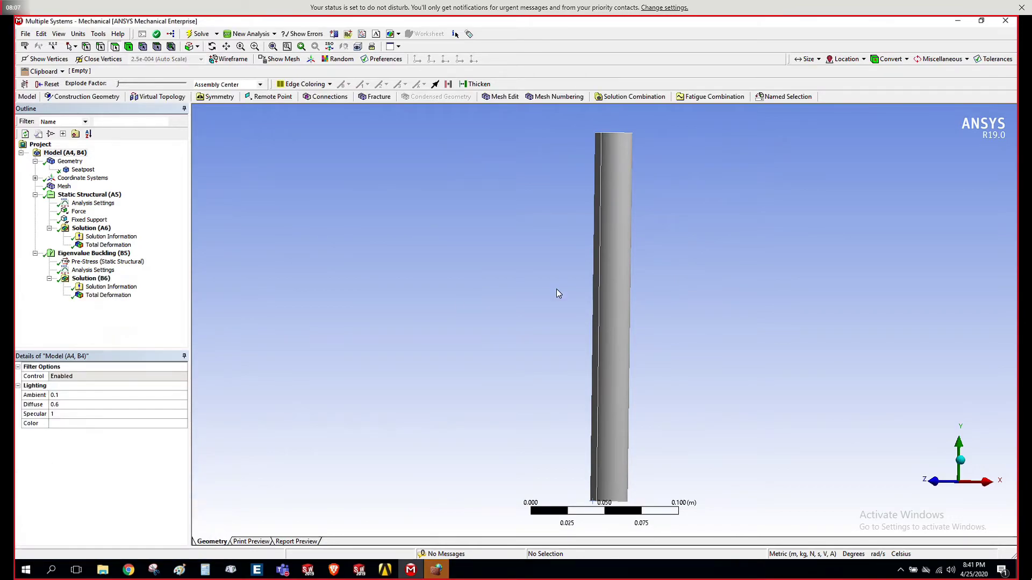
left_click(108, 296)
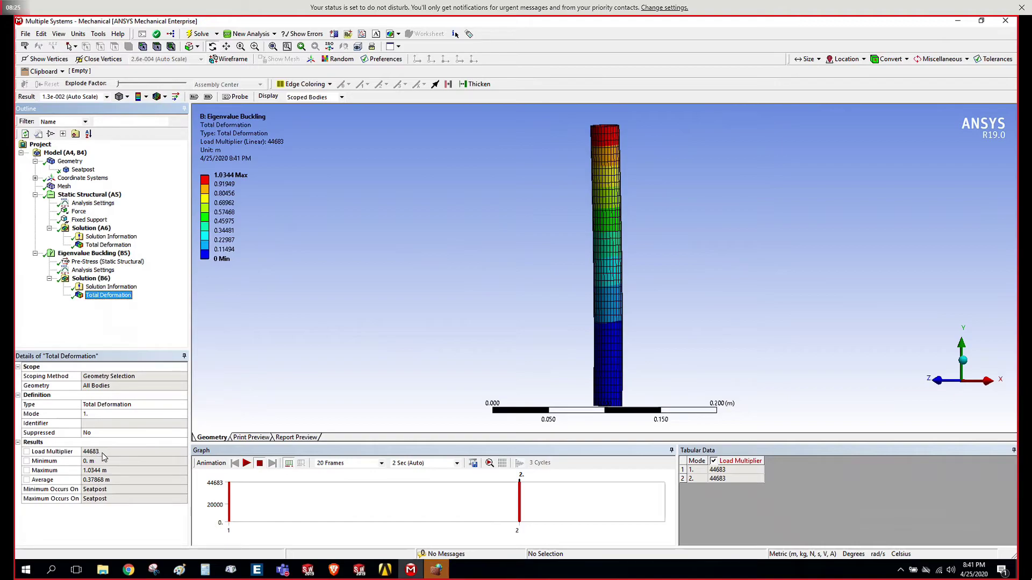
Step: Check the load multiplier of the mode 1 buckling result, then animate the deformation and view the tube's bending from the side
left_click(109, 454)
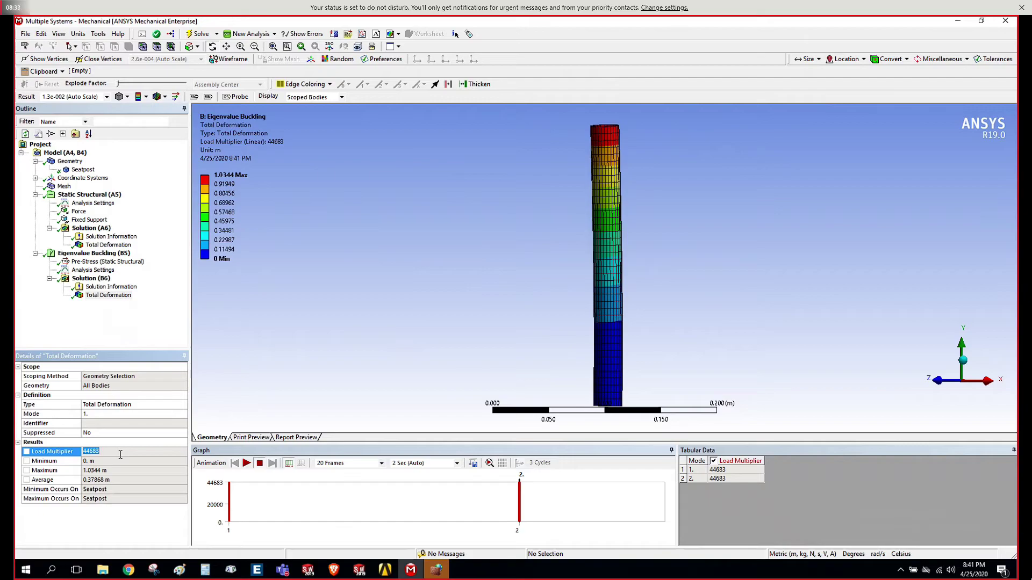
left_click(111, 520)
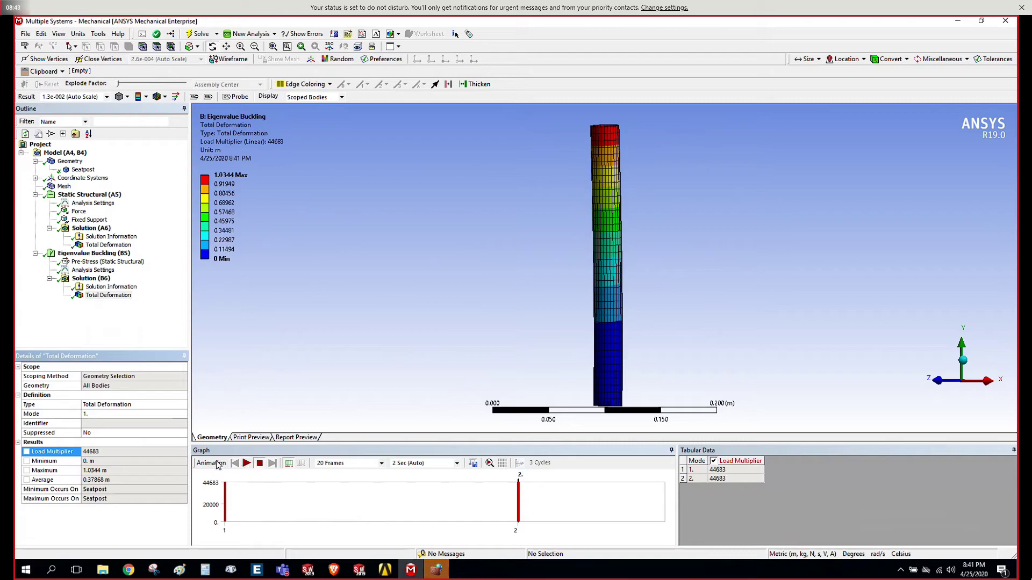
left_click(246, 463)
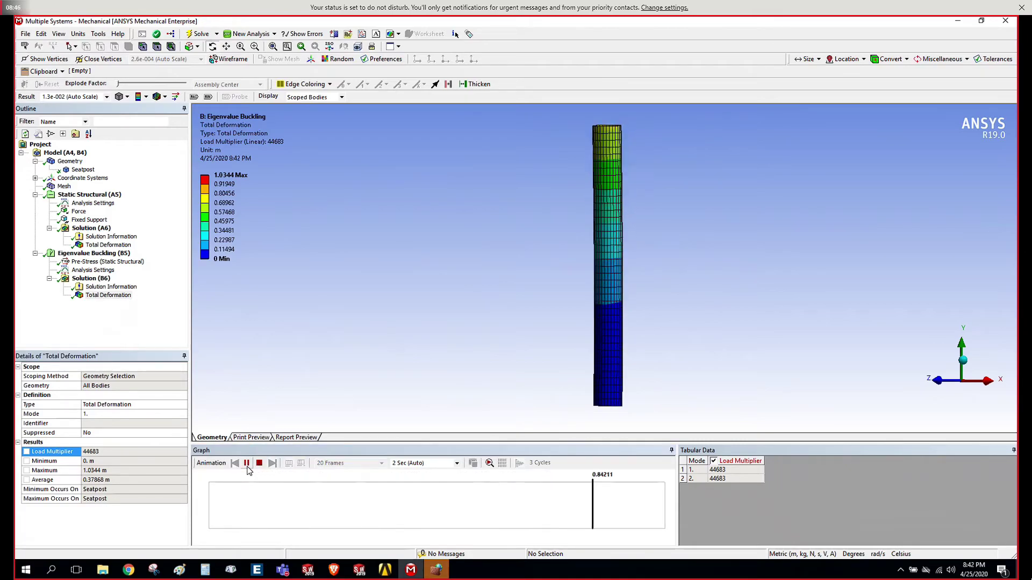
left_click_drag(595, 364, 446, 373)
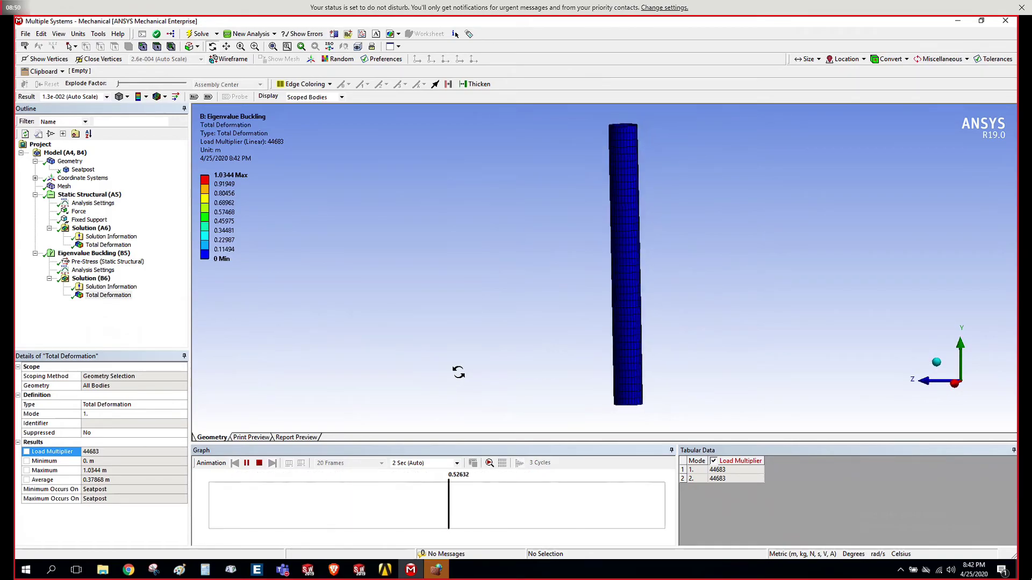
left_click_drag(808, 360, 449, 359)
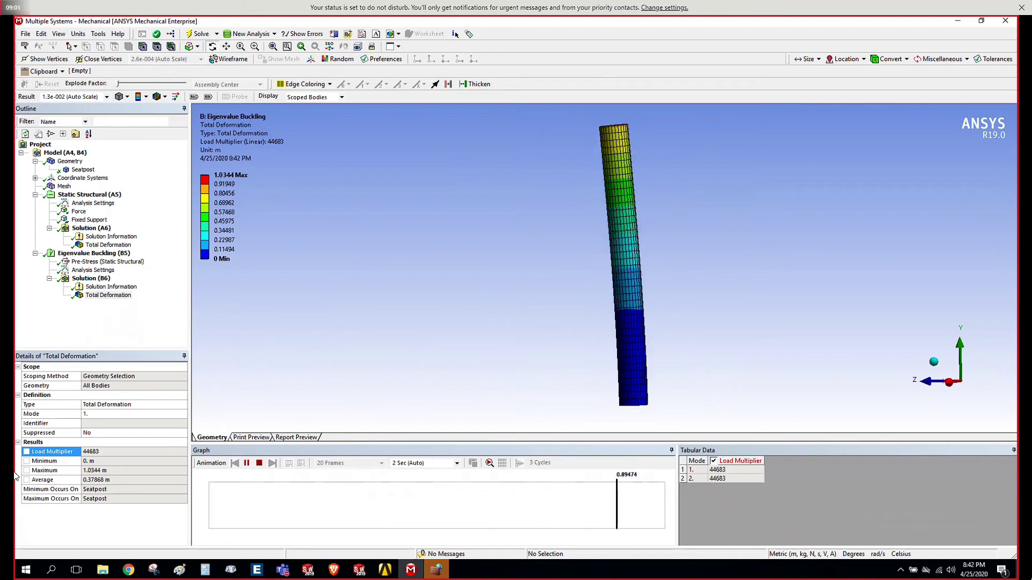
left_click(261, 465)
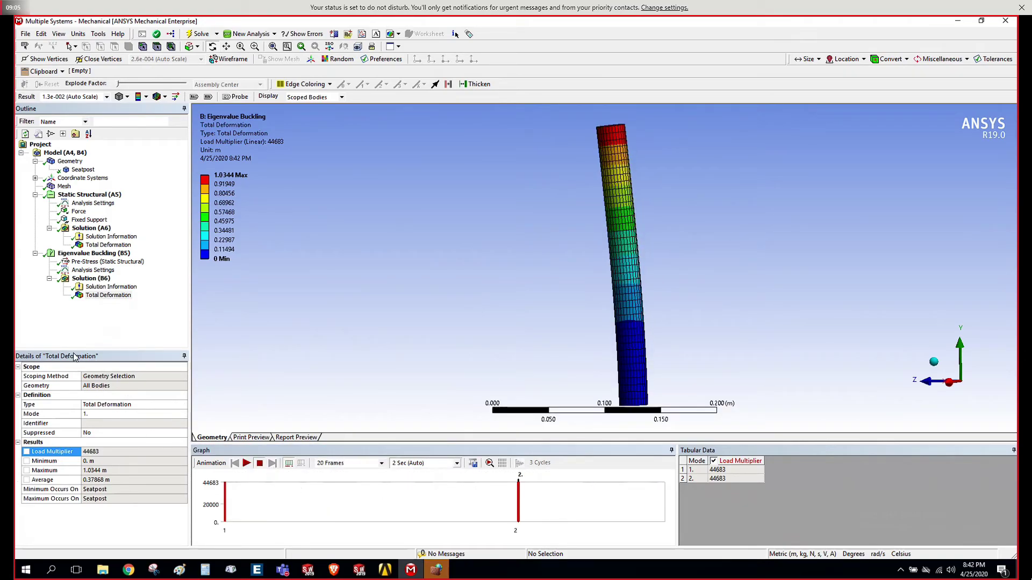
Step: Set the Eigenvalue Buckling total deformation result to mode 2 and re-evaluate the buckling solution's results
left_click(101, 414)
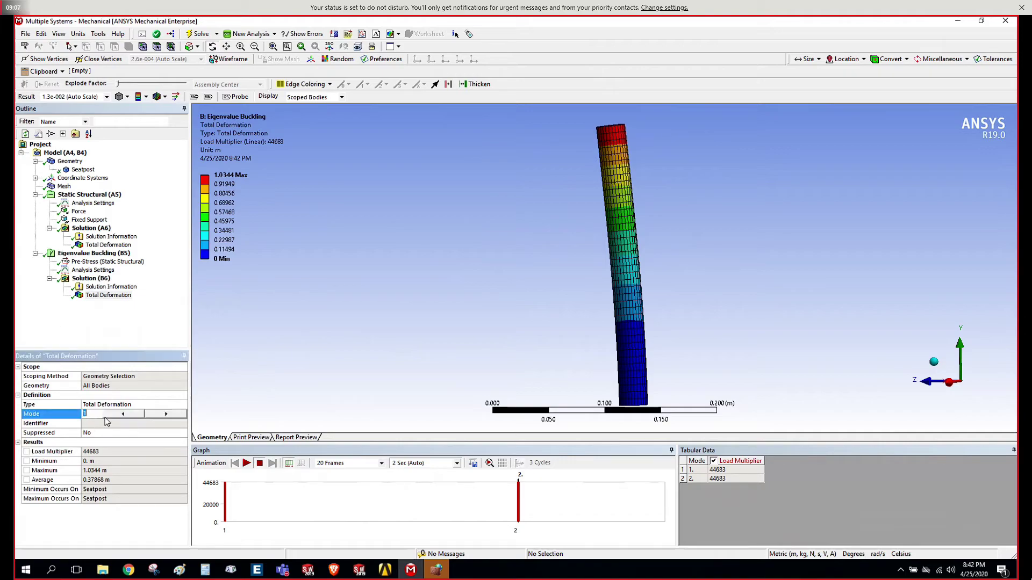
left_click(166, 414)
left_click(251, 469)
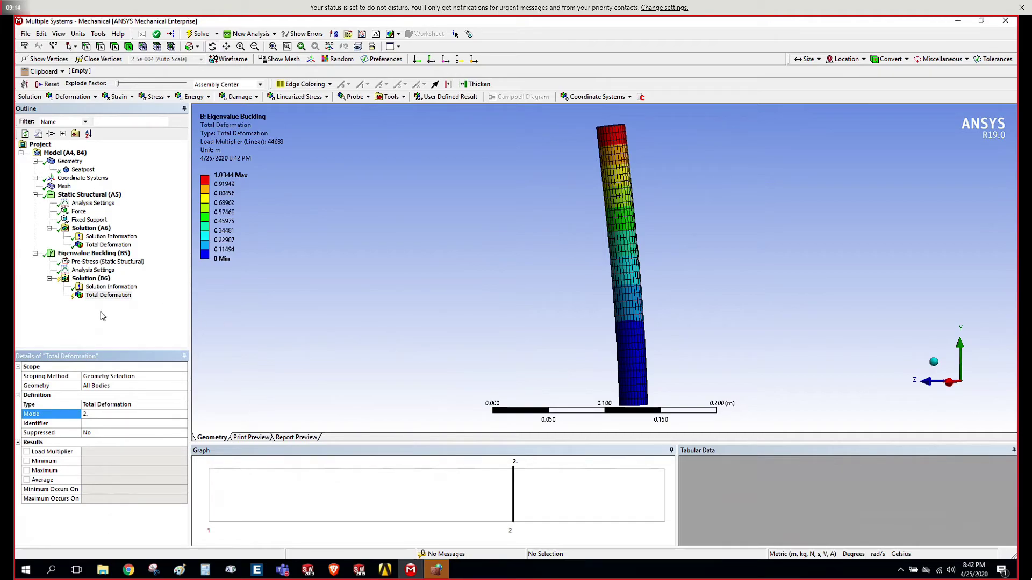
left_click(91, 279)
right_click(93, 280)
left_click(116, 302)
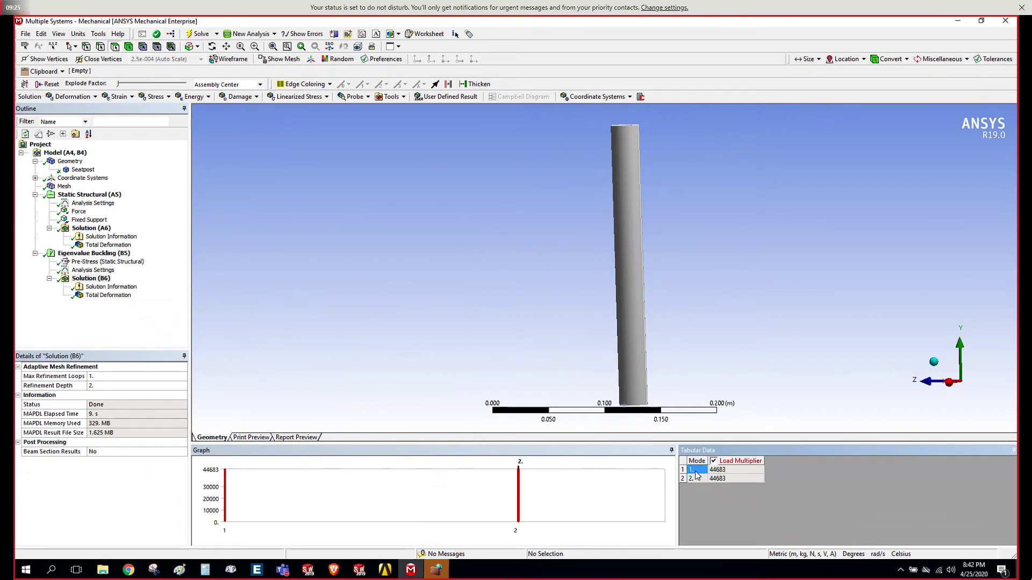
Step: Compare the load multipliers of modes 1 and 2 in the Eigenvalue Buckling solution's tabular data
left_click(737, 479)
left_click(736, 471)
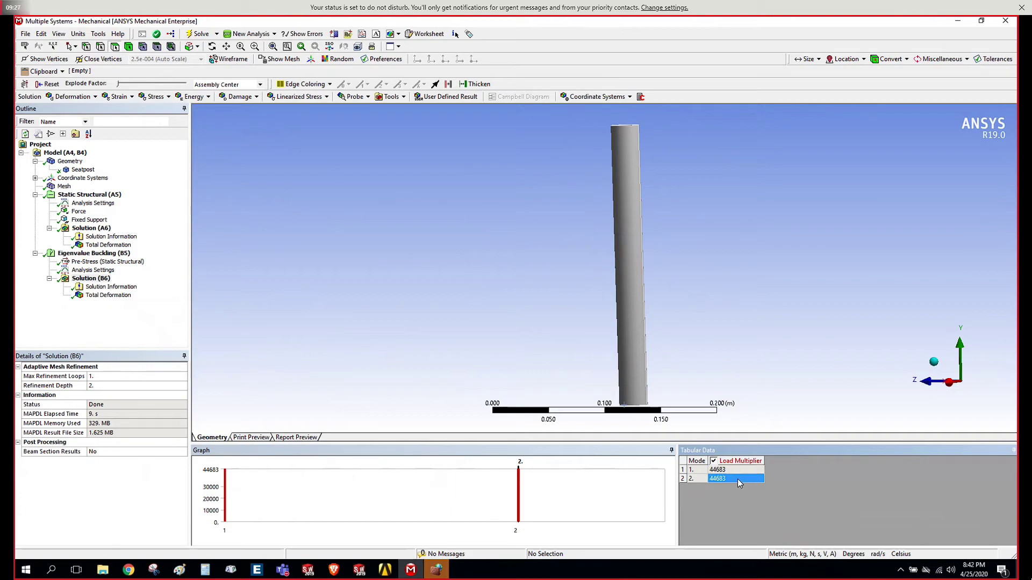
left_click(746, 481)
left_click(527, 248)
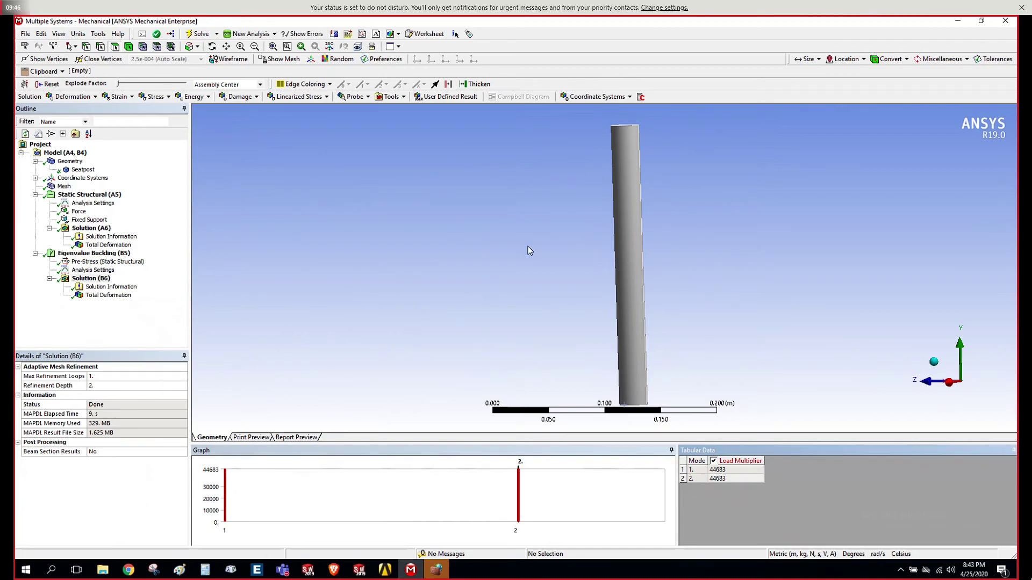
Step: Open the solver output of the Eigenvalue Buckling solution and find the listing of eigenvalue load multipliers
left_click(110, 295)
left_click(112, 287)
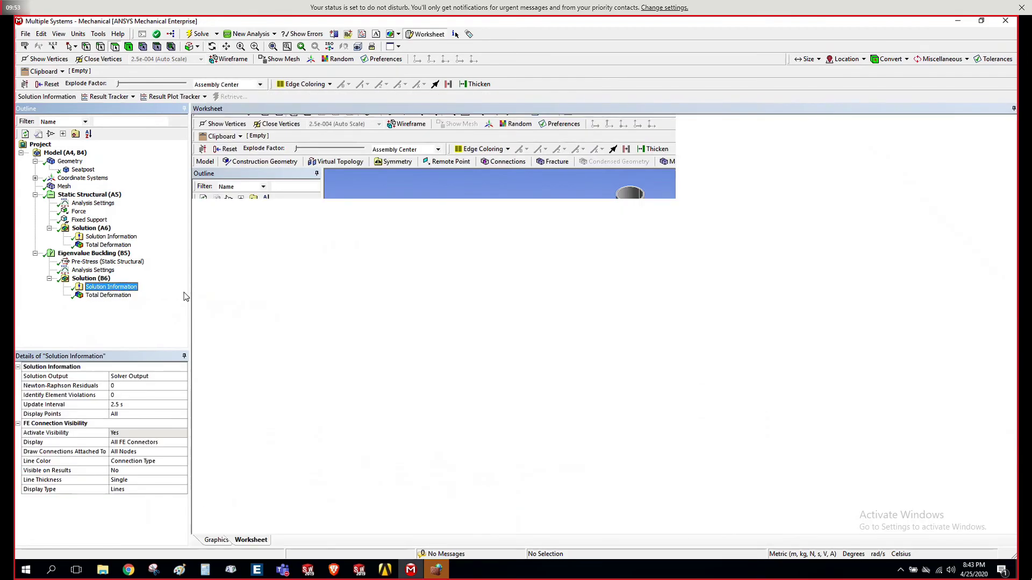
scroll(454, 309, "down", 15)
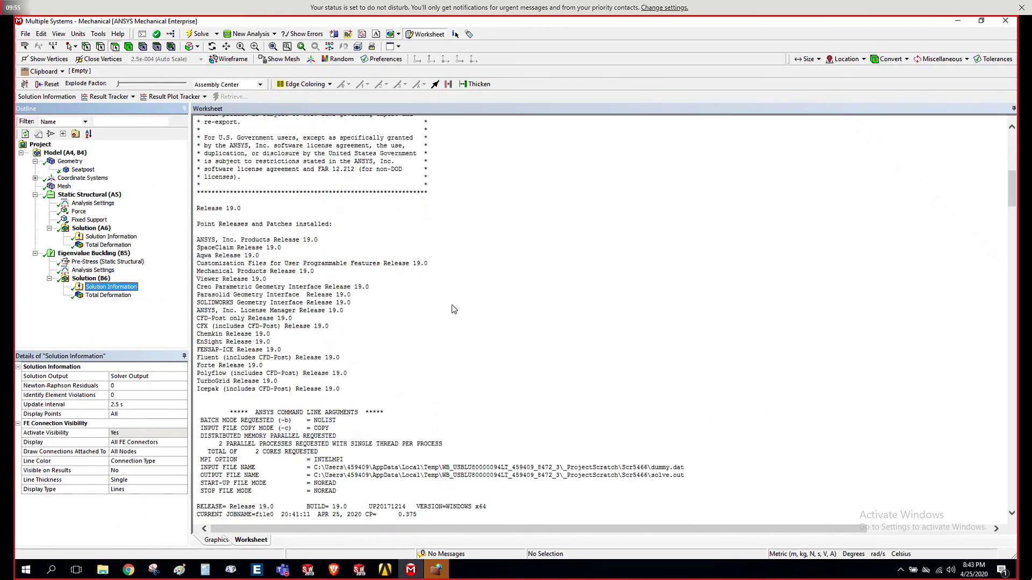
scroll(454, 309, "down", 20)
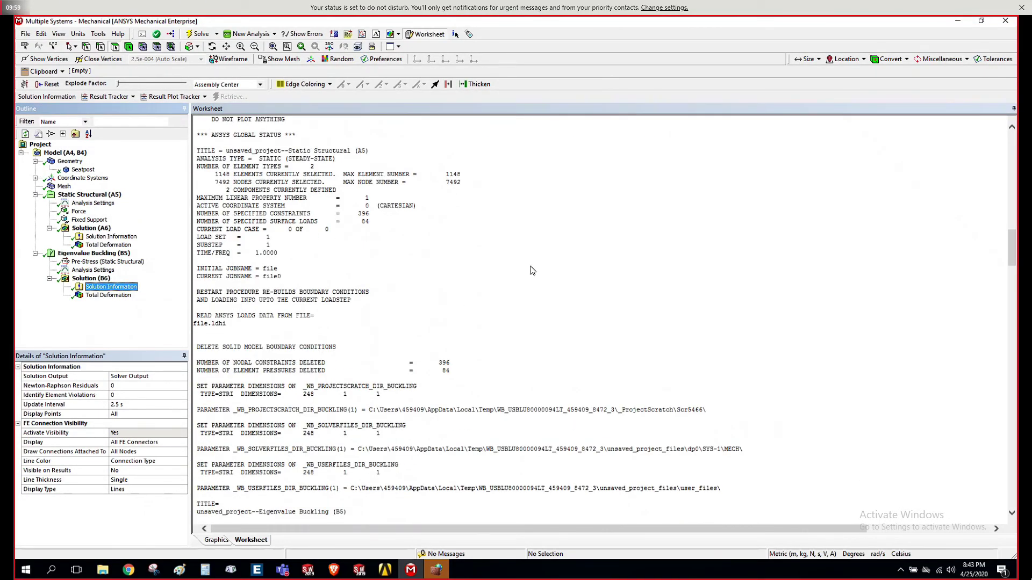
scroll(532, 270, "down", 20)
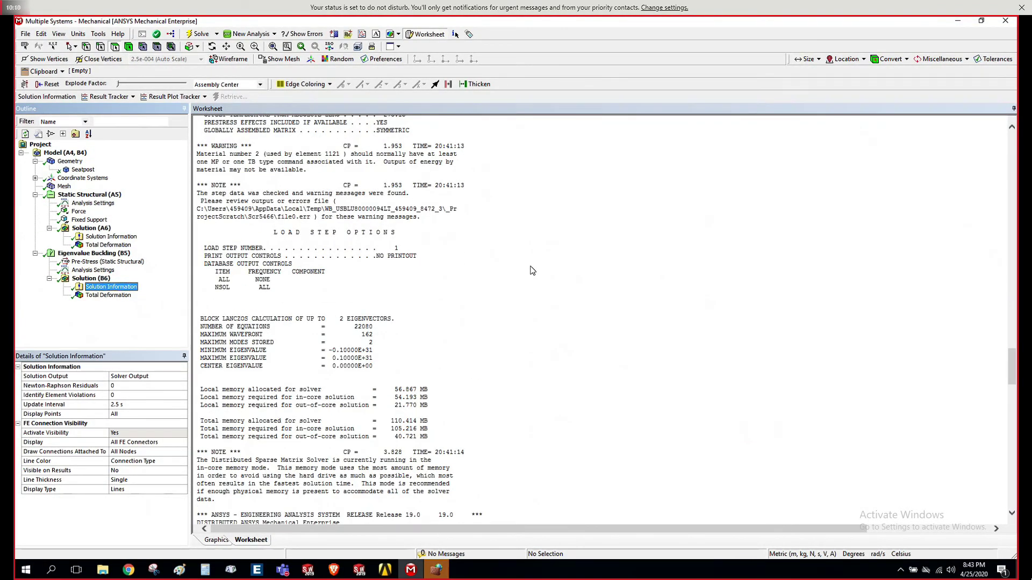
scroll(532, 270, "down", 17)
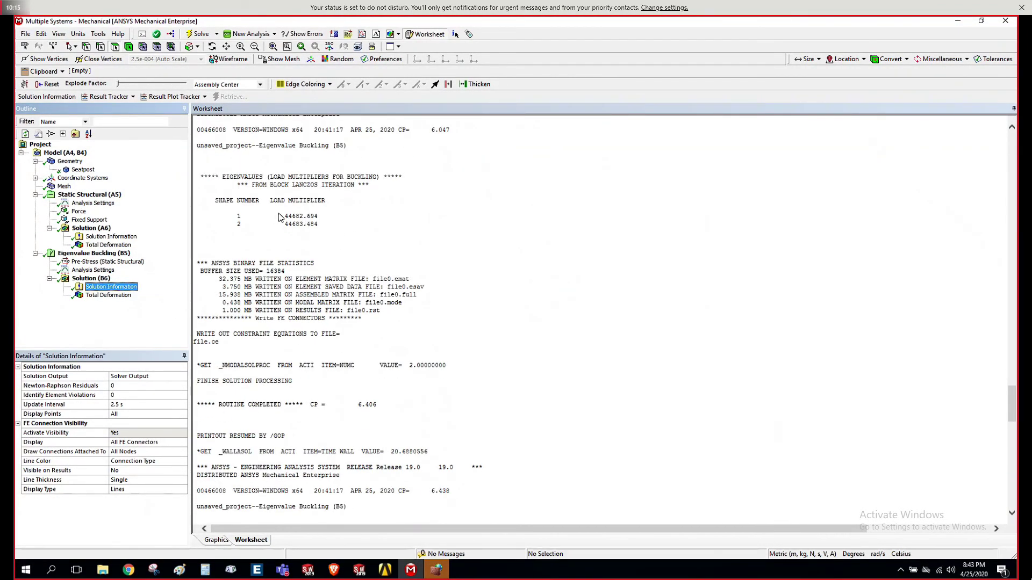
Step: Examine the unrounded load multipliers of buckling shapes 1 and 2 in the solver output, highlighting the shape 1 value
left_click_drag(277, 216, 310, 220)
left_click_drag(230, 217, 246, 220)
left_click(232, 228)
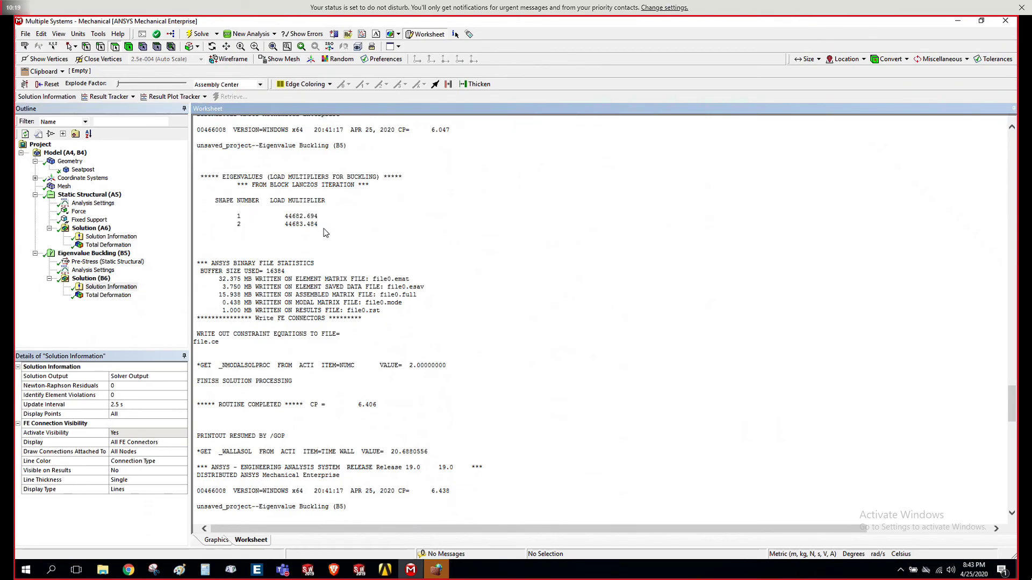
left_click_drag(322, 216, 286, 217)
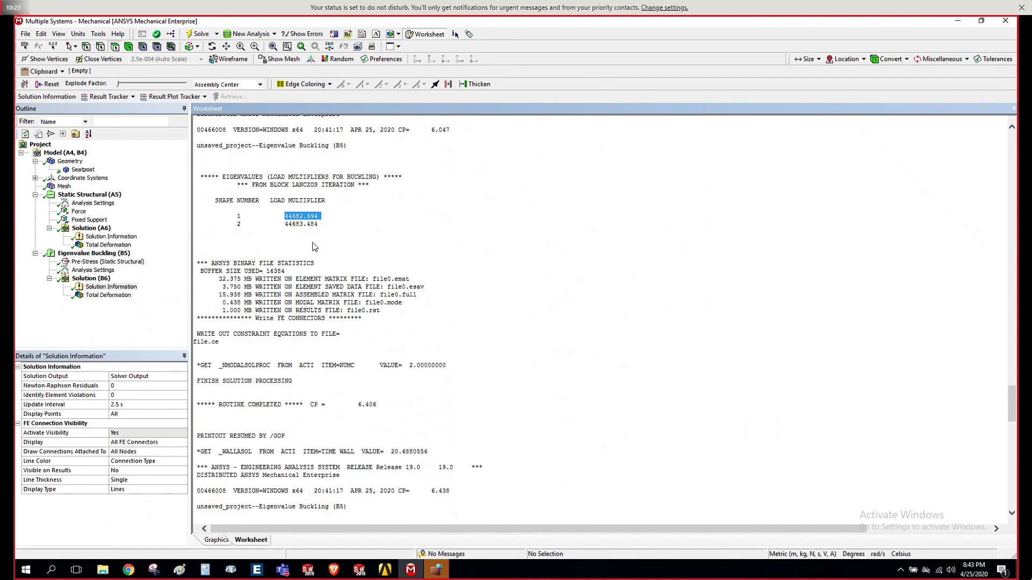